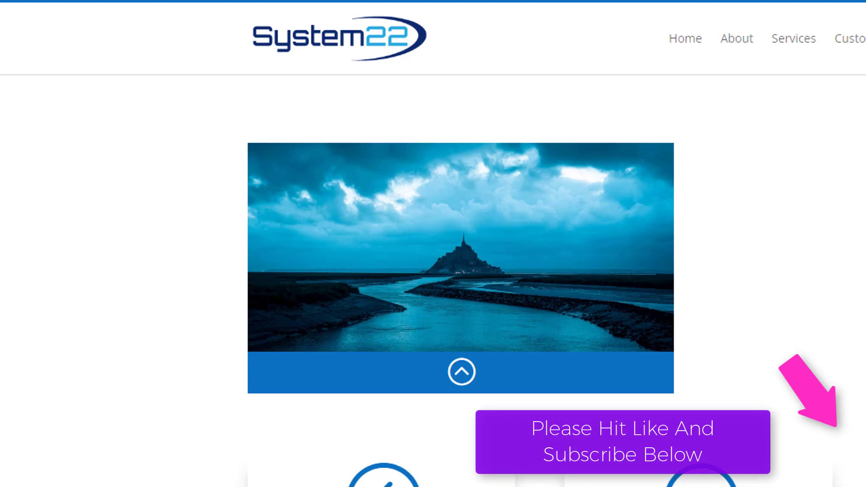
{"action": "mouse_move", "coordinate": [517, 371]}
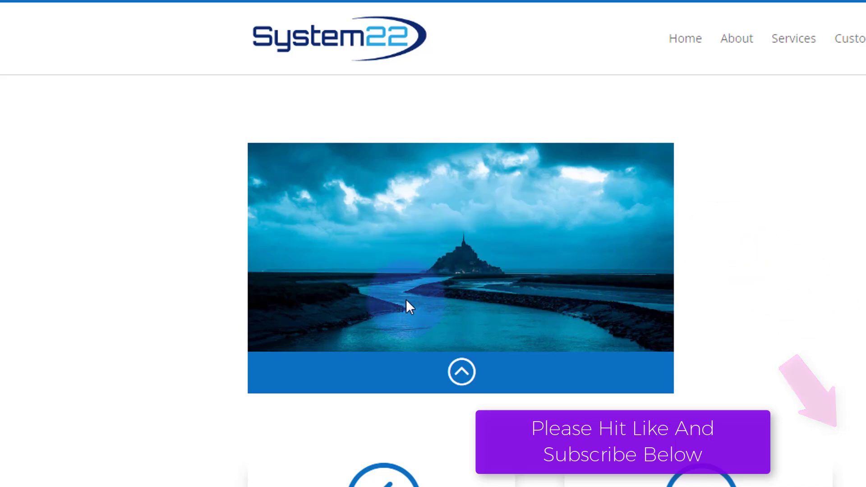
{"action": "mouse_move", "coordinate": [399, 361]}
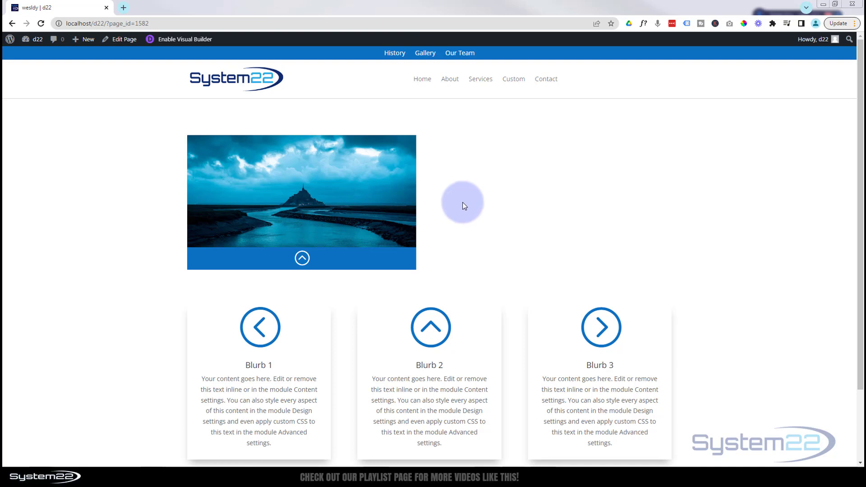
{"action": "mouse_move", "coordinate": [355, 250]}
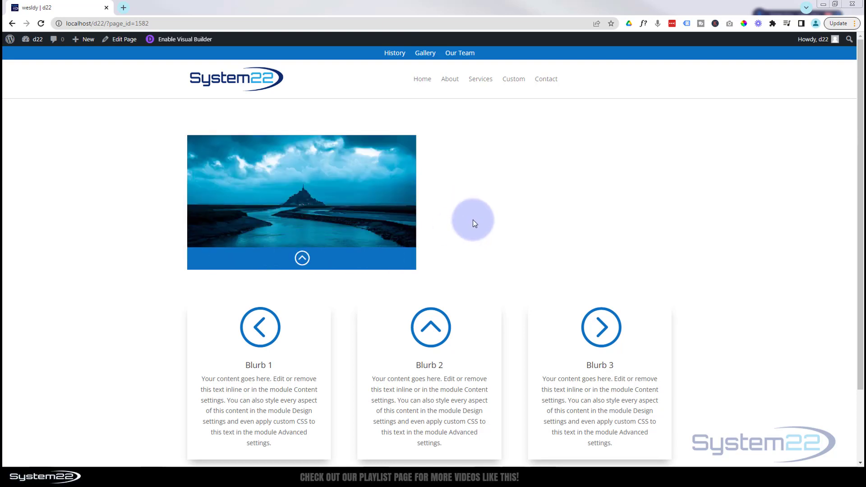
Enable the Visual Builder and insert a Blurb module in the empty column beside the landscape image
{"action": "left_click", "coordinate": [177, 40]}
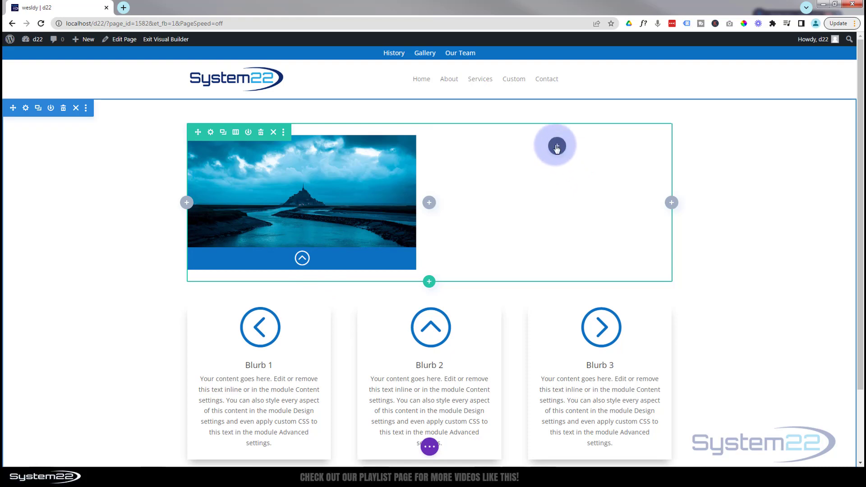
{"action": "left_click", "coordinate": [556, 147]}
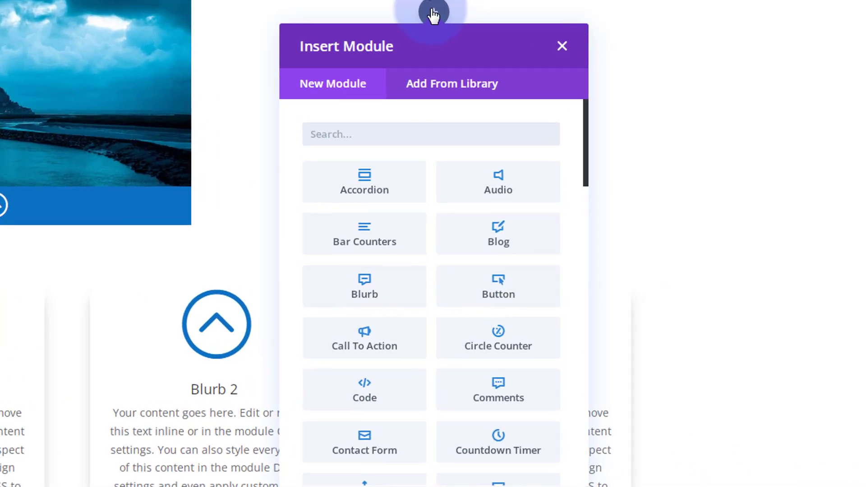
{"action": "scroll", "coordinate": [458, 284], "scroll_direction": "down", "scroll_amount": 8}
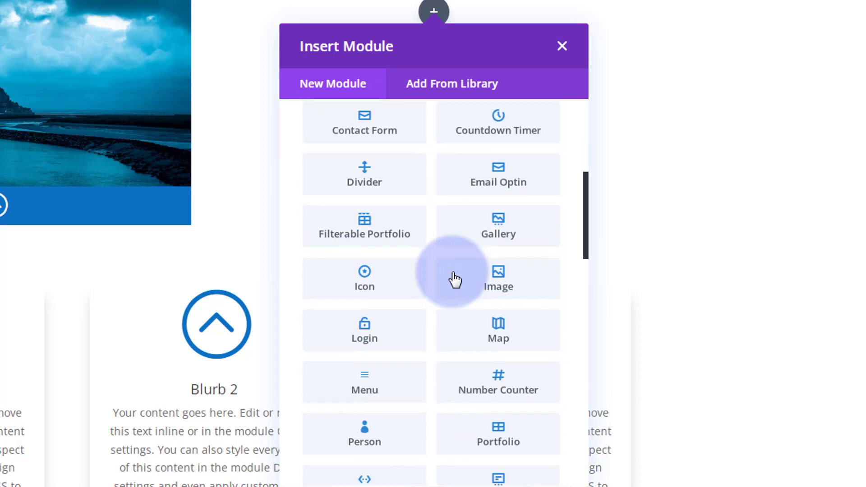
{"action": "scroll", "coordinate": [455, 280], "scroll_direction": "up", "scroll_amount": 8}
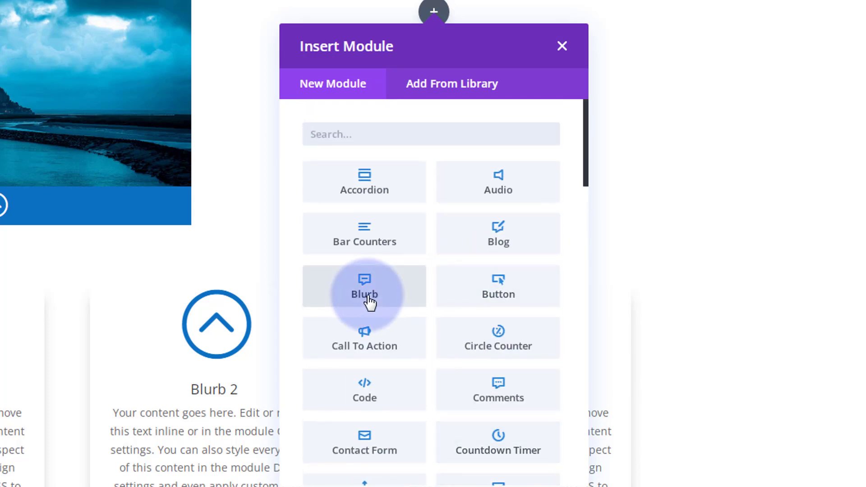
{"action": "left_click", "coordinate": [398, 302]}
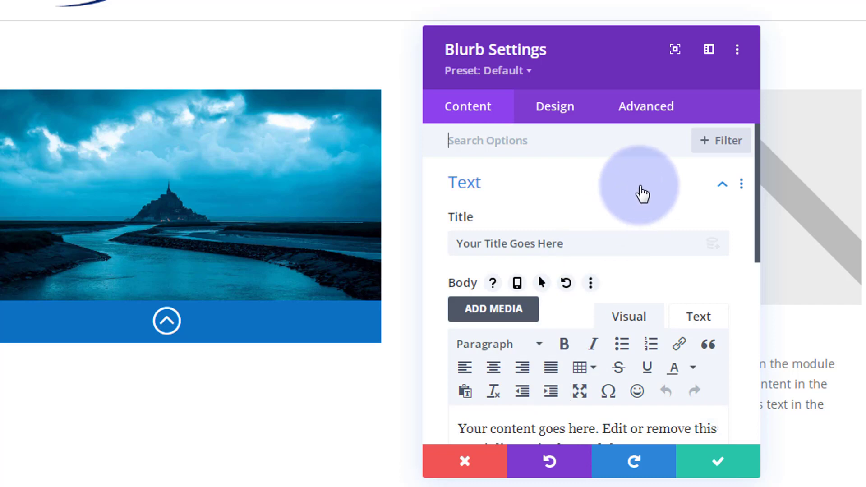
{"action": "left_click_drag", "start_coordinate": [499, 66], "coordinate": [247, 87]}
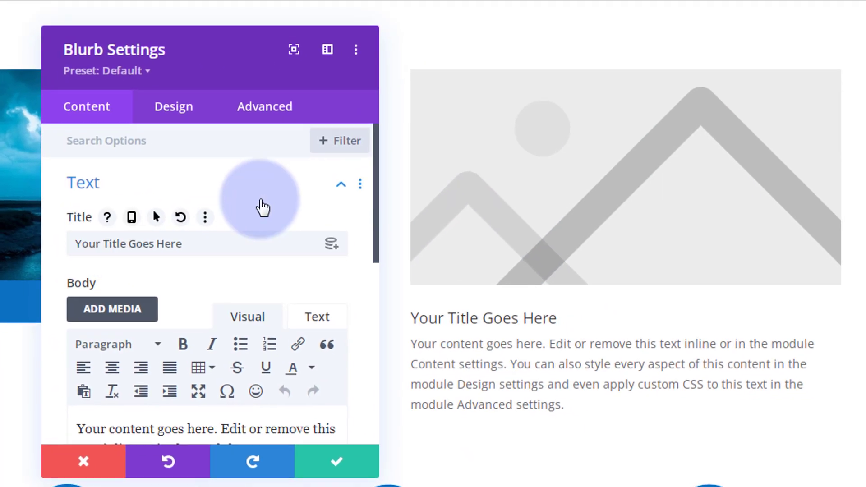
{"action": "scroll", "coordinate": [234, 237], "scroll_direction": "down", "scroll_amount": 5}
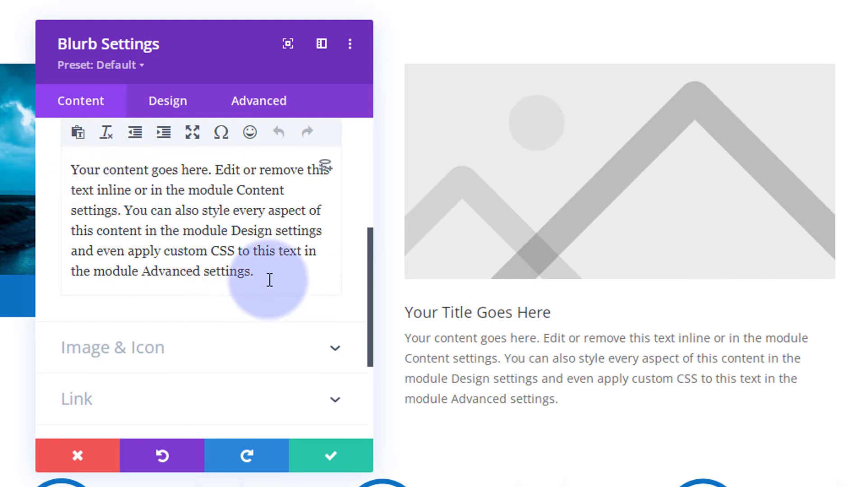
{"action": "scroll", "coordinate": [269, 279], "scroll_direction": "up", "scroll_amount": 4}
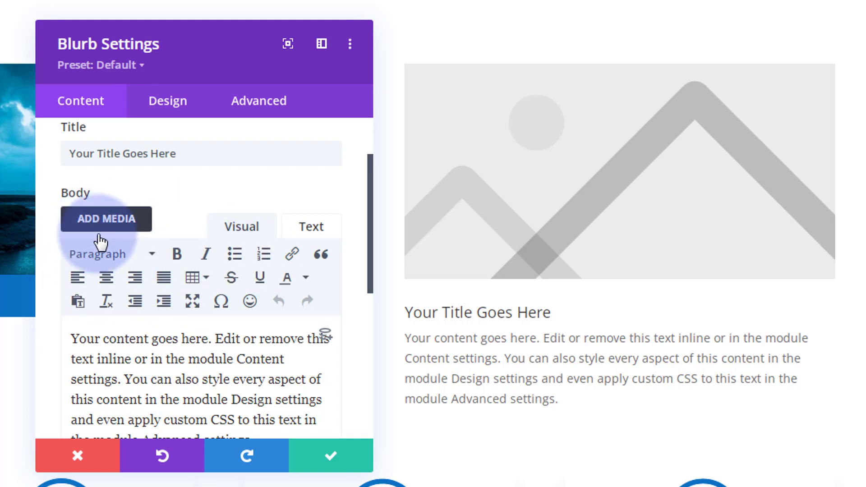
{"action": "left_click", "coordinate": [100, 254]}
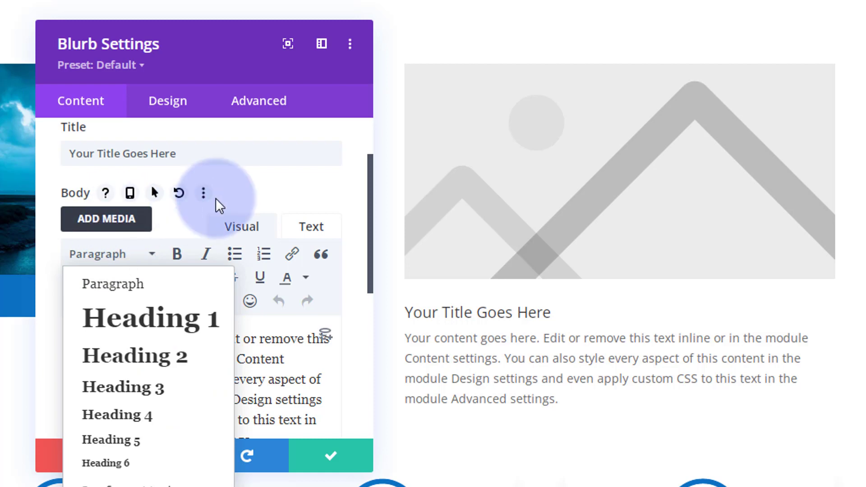
{"action": "left_click", "coordinate": [245, 193]}
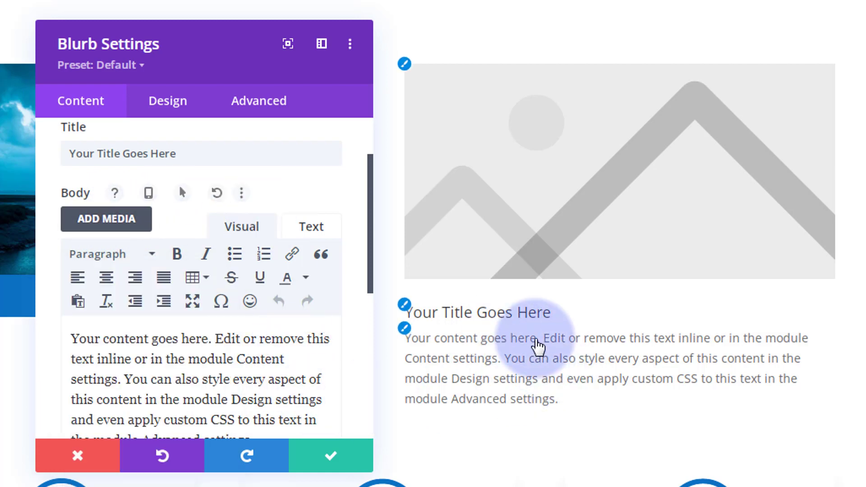
Replace the blurb's placeholder image with an icon, choosing the circled double up-arrow
{"action": "scroll", "coordinate": [309, 315], "scroll_direction": "down", "scroll_amount": 5}
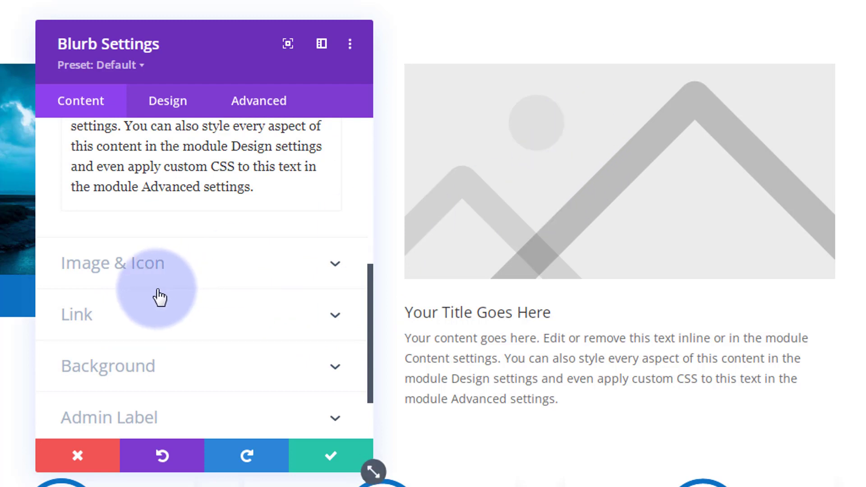
{"action": "left_click", "coordinate": [207, 270]}
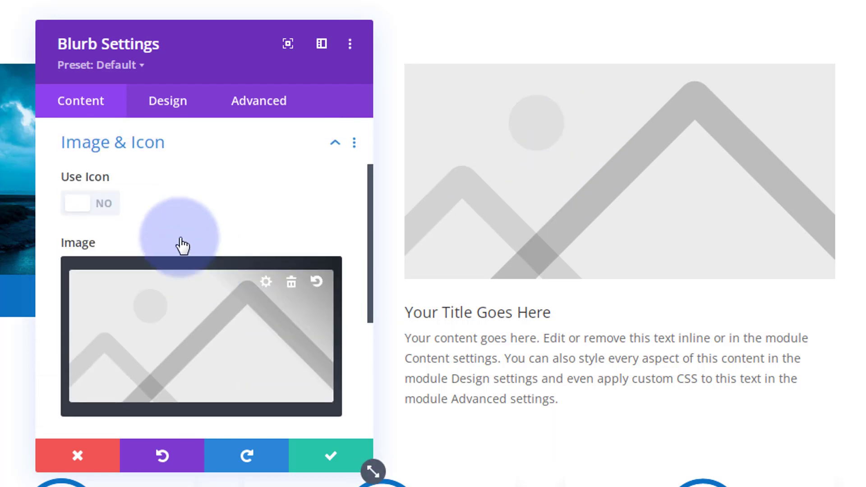
{"action": "left_click", "coordinate": [106, 208]}
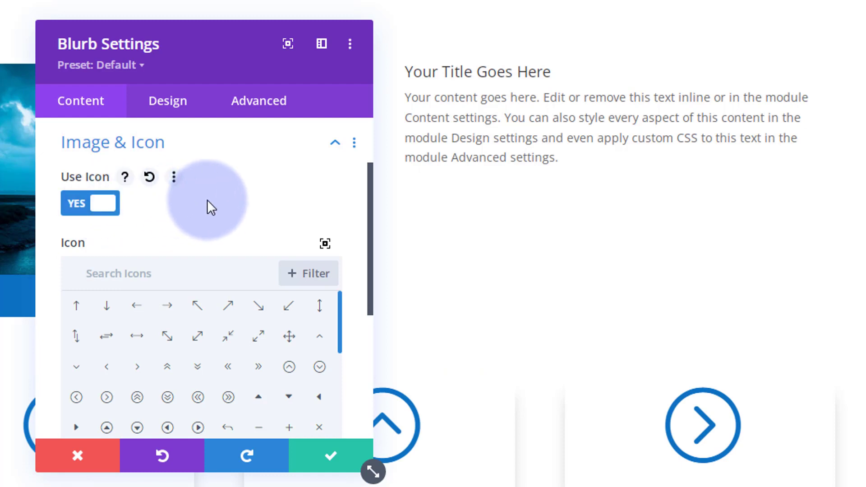
{"action": "scroll", "coordinate": [207, 199], "scroll_direction": "down", "scroll_amount": 2}
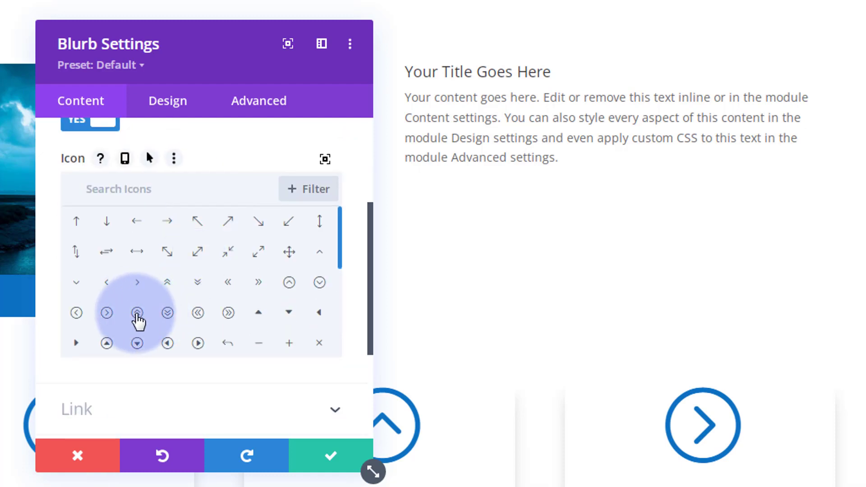
{"action": "left_click", "coordinate": [138, 317]}
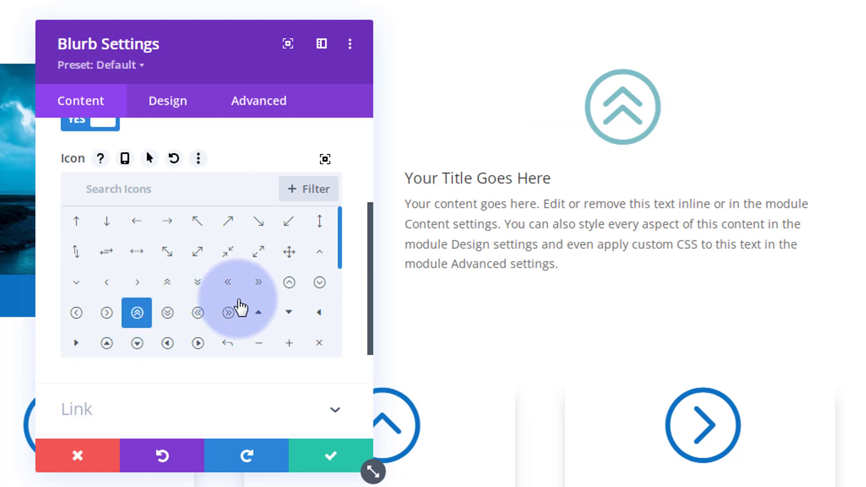
Examine the blurb's title and module link options, including the choices for the title link target
{"action": "scroll", "coordinate": [241, 307], "scroll_direction": "down", "scroll_amount": 2}
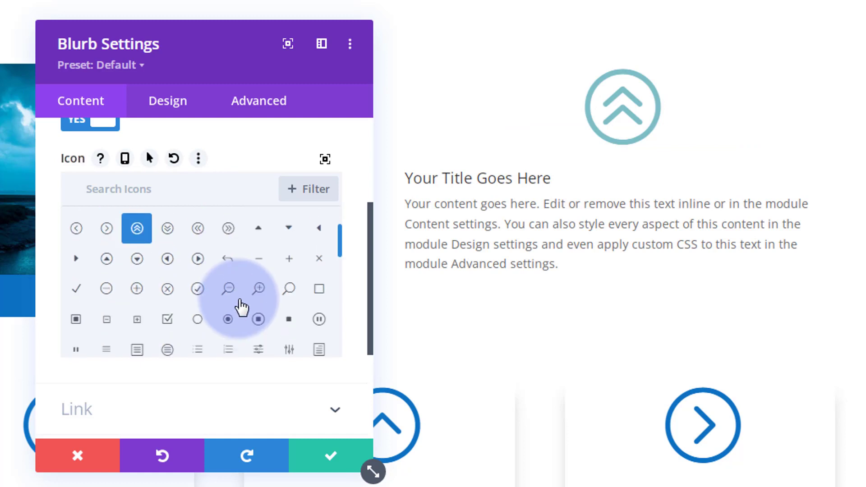
{"action": "scroll", "coordinate": [194, 410], "scroll_direction": "down", "scroll_amount": 4}
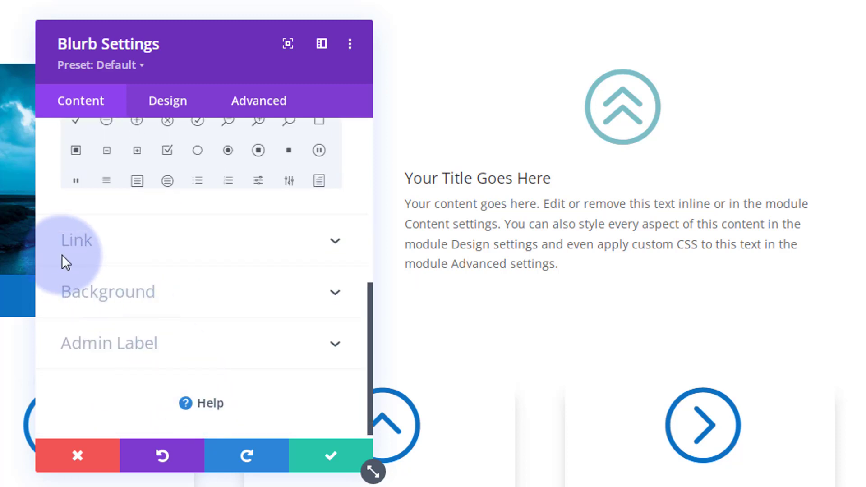
{"action": "left_click", "coordinate": [178, 257]}
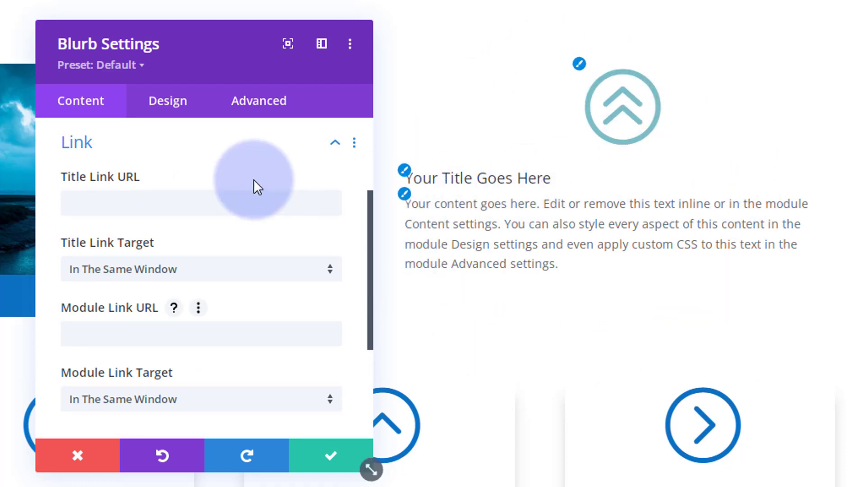
{"action": "left_click", "coordinate": [71, 334]}
{"action": "left_click", "coordinate": [72, 201]}
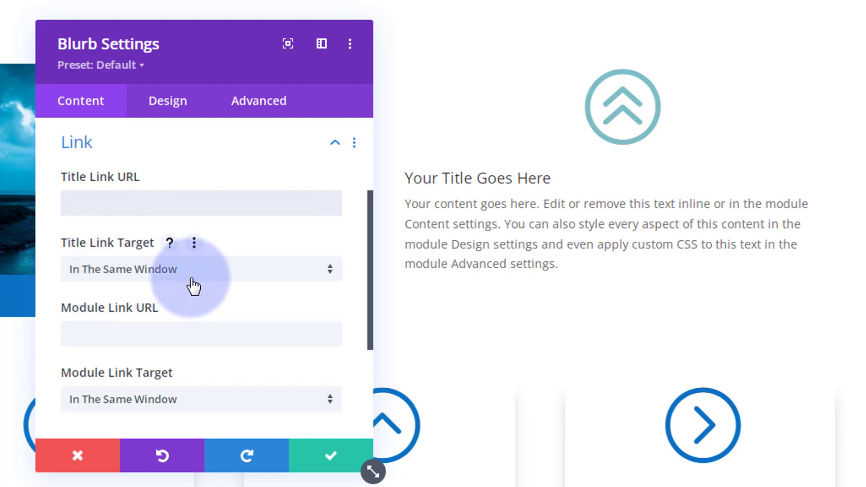
{"action": "left_click", "coordinate": [213, 283]}
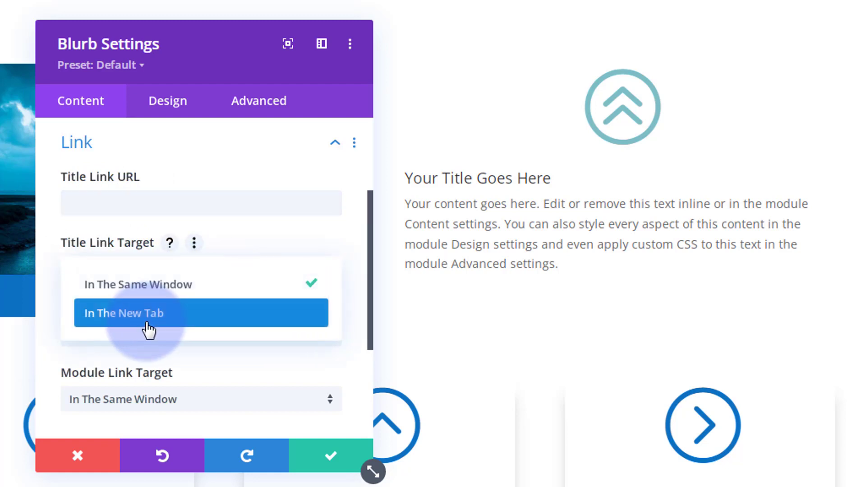
{"action": "left_click", "coordinate": [58, 284]}
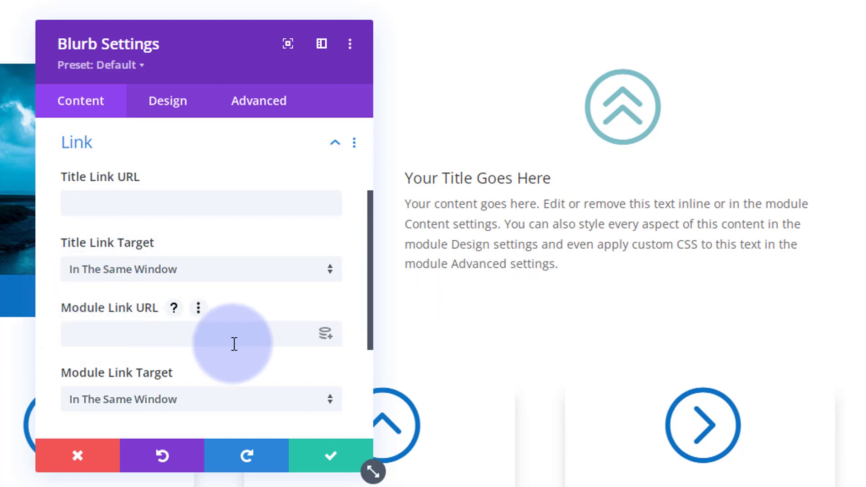
{"action": "scroll", "coordinate": [235, 344], "scroll_direction": "down", "scroll_amount": 4}
{"action": "scroll", "coordinate": [225, 347], "scroll_direction": "down", "scroll_amount": 1}
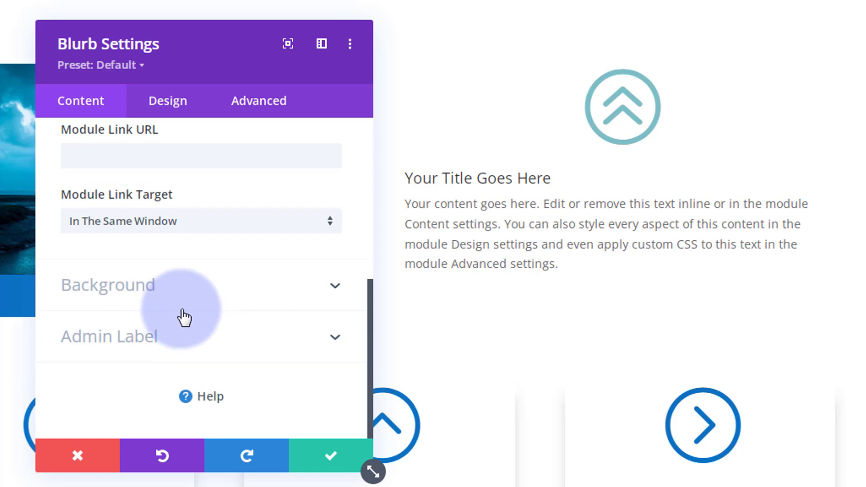
Give the blurb a solid blue background from the saved colour swatches
{"action": "left_click", "coordinate": [220, 292]}
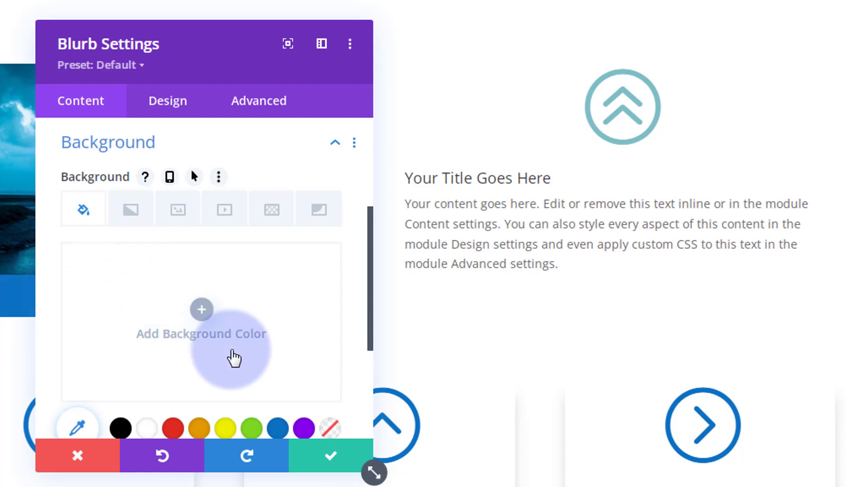
{"action": "scroll", "coordinate": [234, 358], "scroll_direction": "down", "scroll_amount": 2}
{"action": "left_click", "coordinate": [278, 347]}
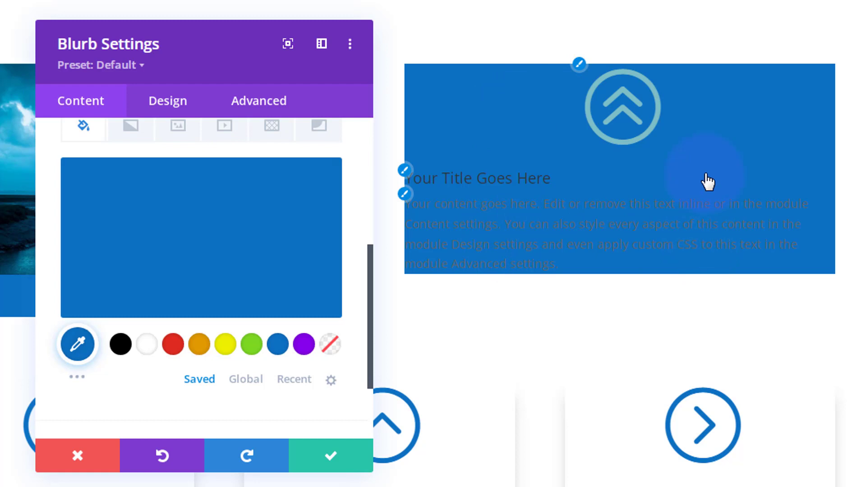
{"action": "scroll", "coordinate": [183, 353], "scroll_direction": "down", "scroll_amount": 2}
{"action": "scroll", "coordinate": [183, 354], "scroll_direction": "down", "scroll_amount": 1}
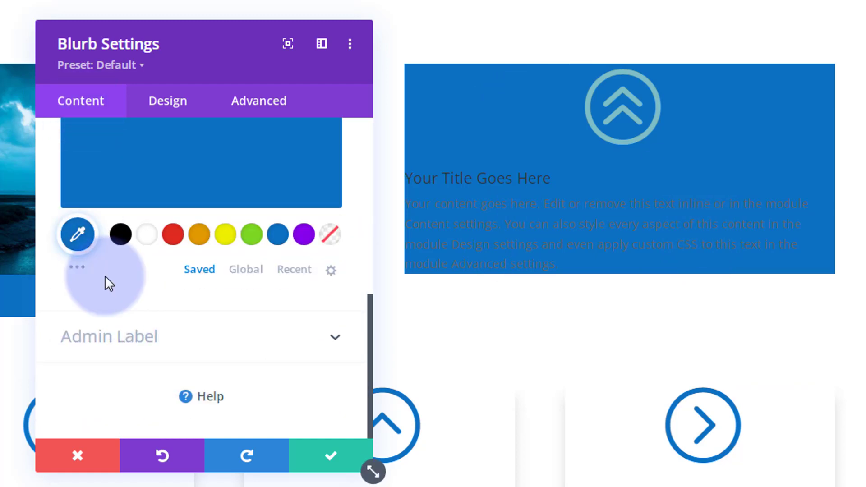
{"action": "scroll", "coordinate": [133, 388], "scroll_direction": "up", "scroll_amount": 5}
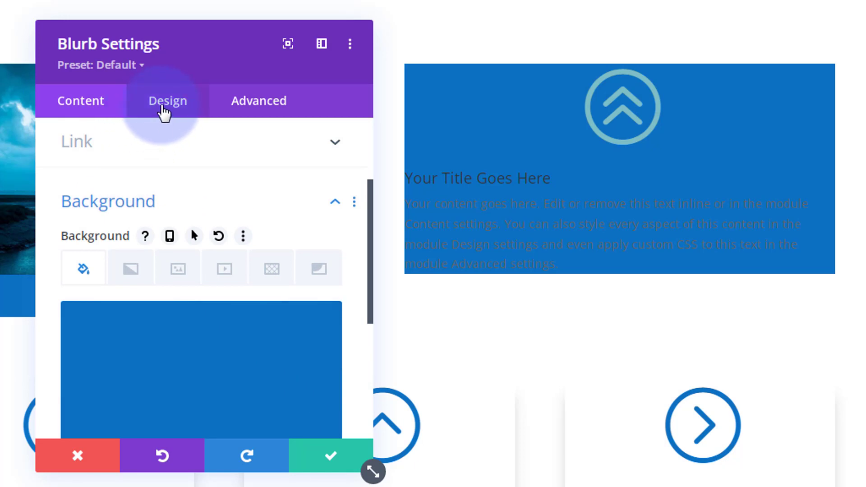
Set the blurb's icon colour to white (#ffffff) and the icon width to 35px
{"action": "left_click", "coordinate": [162, 108]}
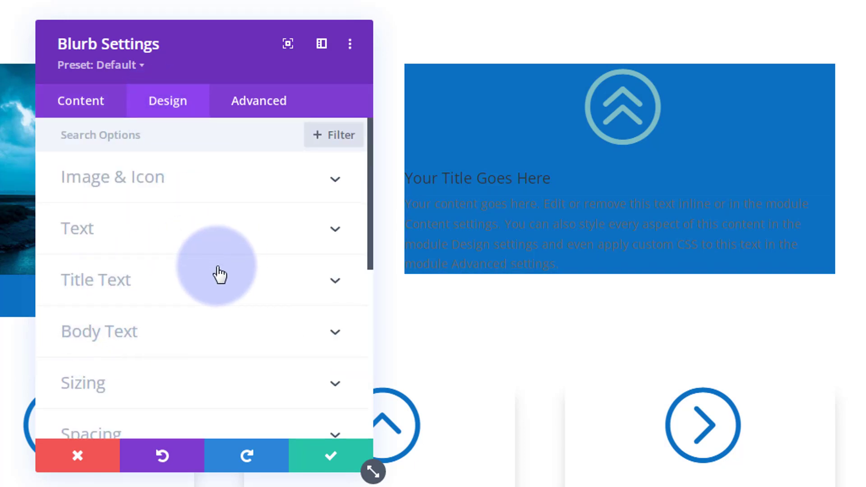
{"action": "left_click", "coordinate": [209, 183]}
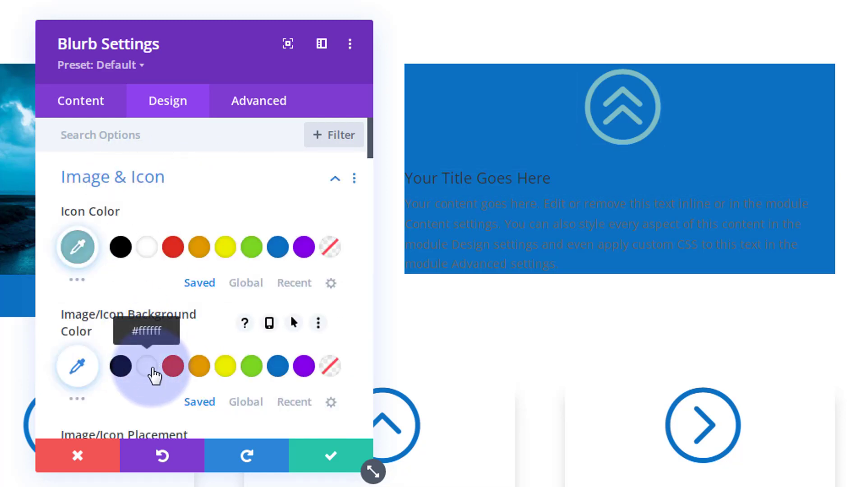
{"action": "left_click", "coordinate": [146, 248]}
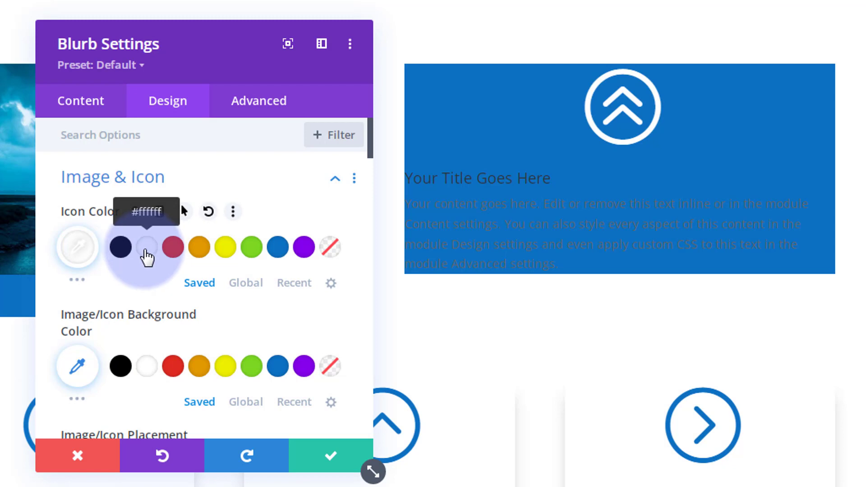
{"action": "scroll", "coordinate": [207, 291], "scroll_direction": "down", "scroll_amount": 4}
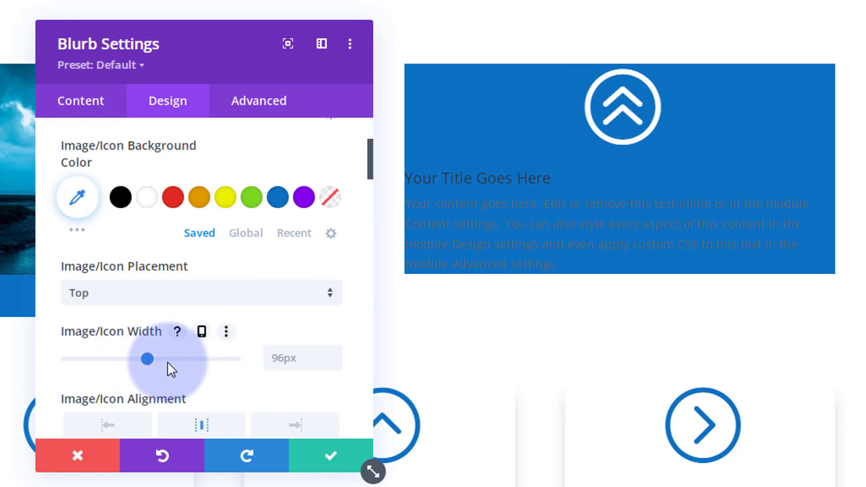
{"action": "left_click_drag", "start_coordinate": [146, 359], "coordinate": [97, 358]}
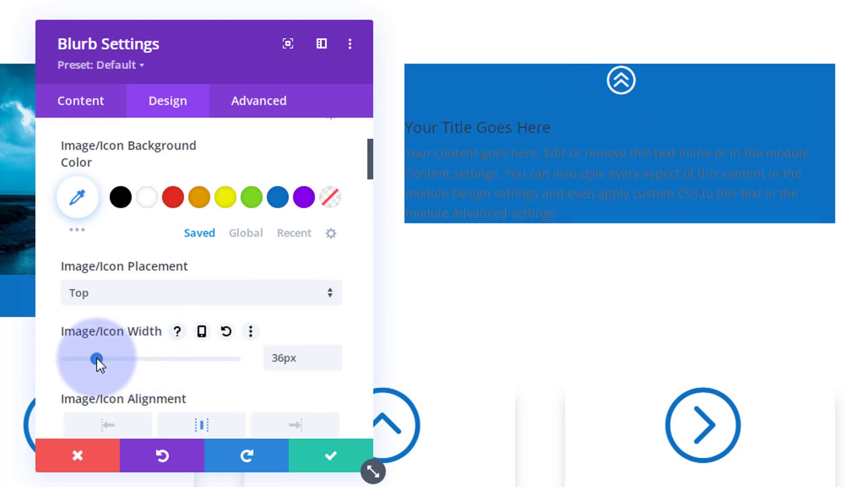
{"action": "left_click", "coordinate": [333, 360]}
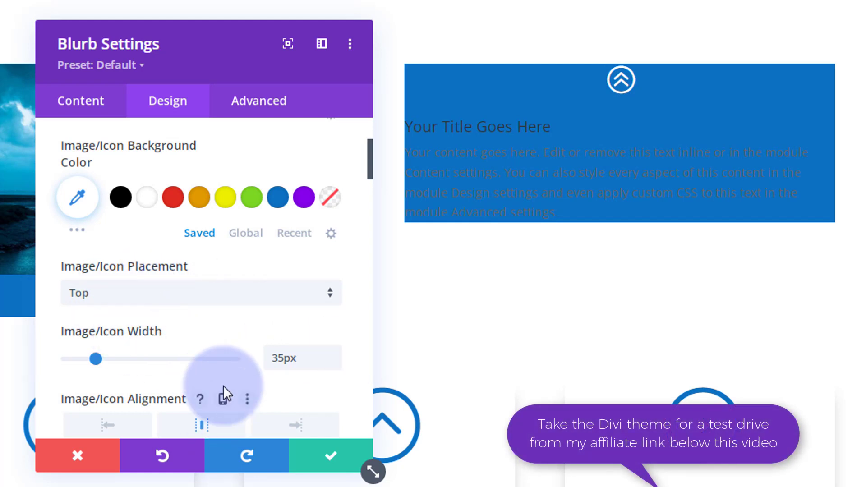
Centre the blurb's text and set its text color to Light
{"action": "scroll", "coordinate": [223, 385], "scroll_direction": "down", "scroll_amount": 3}
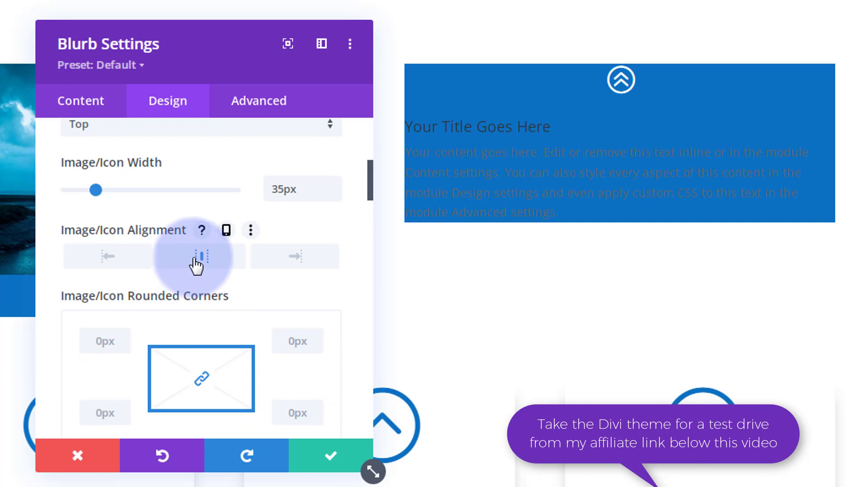
{"action": "scroll", "coordinate": [197, 265], "scroll_direction": "down", "scroll_amount": 14}
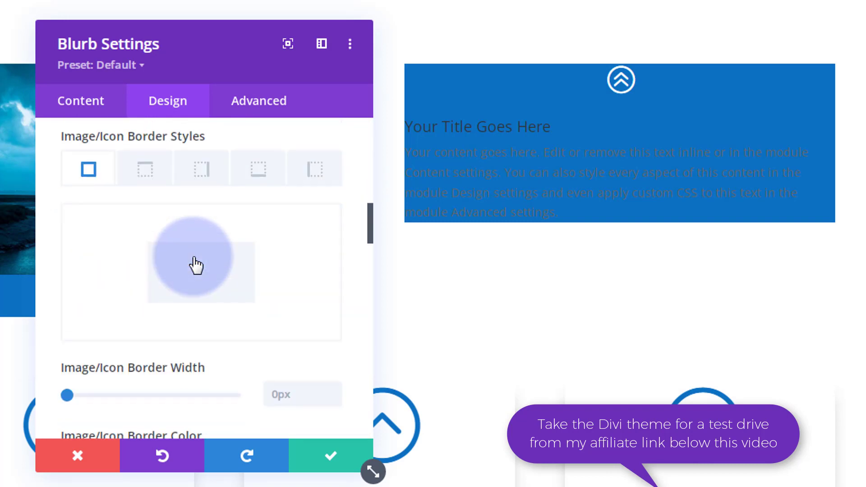
{"action": "scroll", "coordinate": [197, 265], "scroll_direction": "down", "scroll_amount": 12}
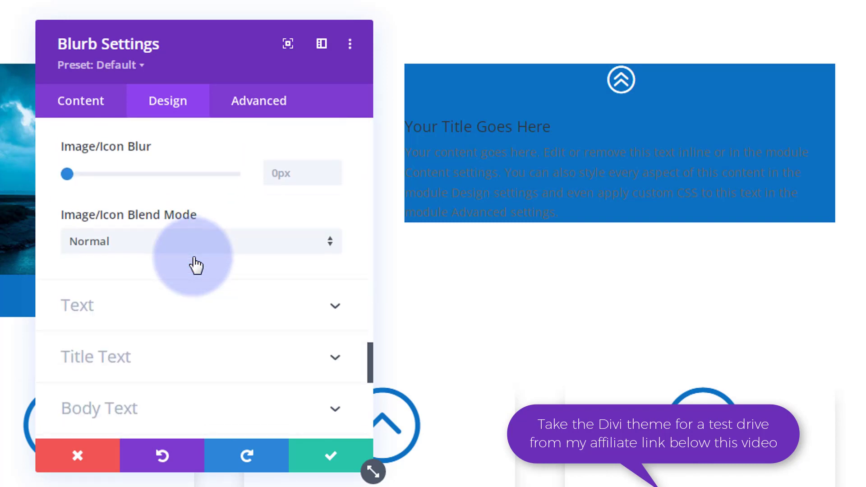
{"action": "left_click", "coordinate": [147, 231]}
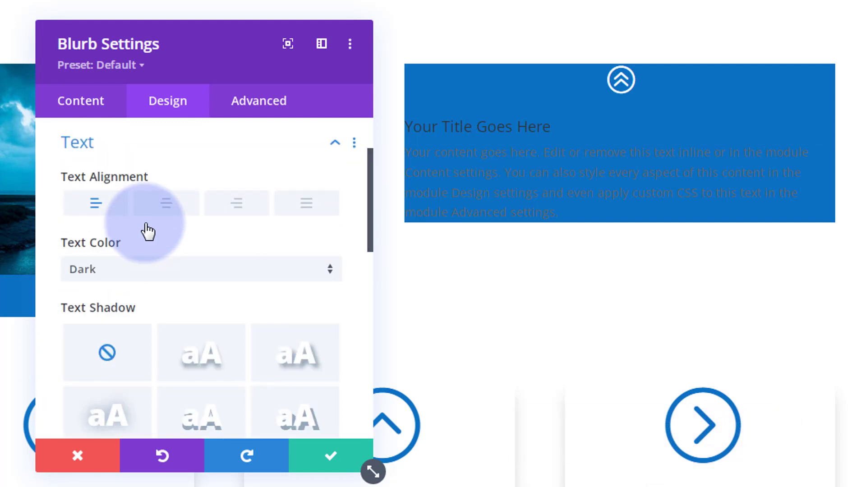
{"action": "left_click", "coordinate": [173, 210]}
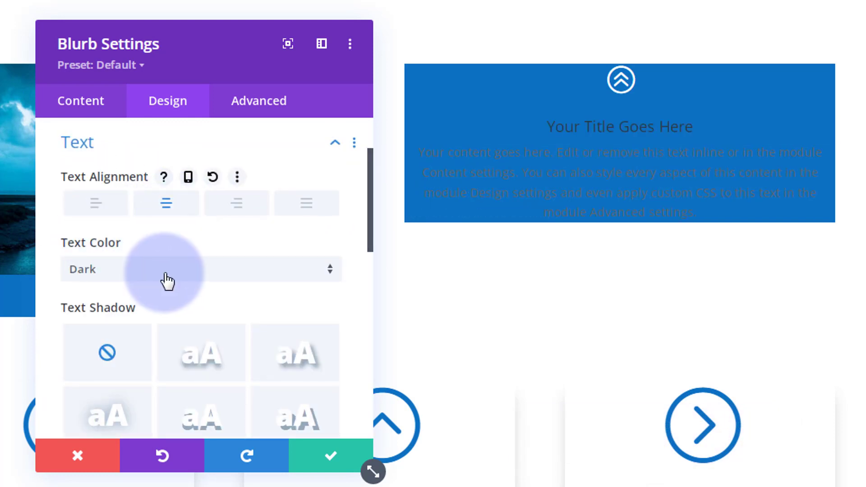
{"action": "left_click", "coordinate": [167, 278]}
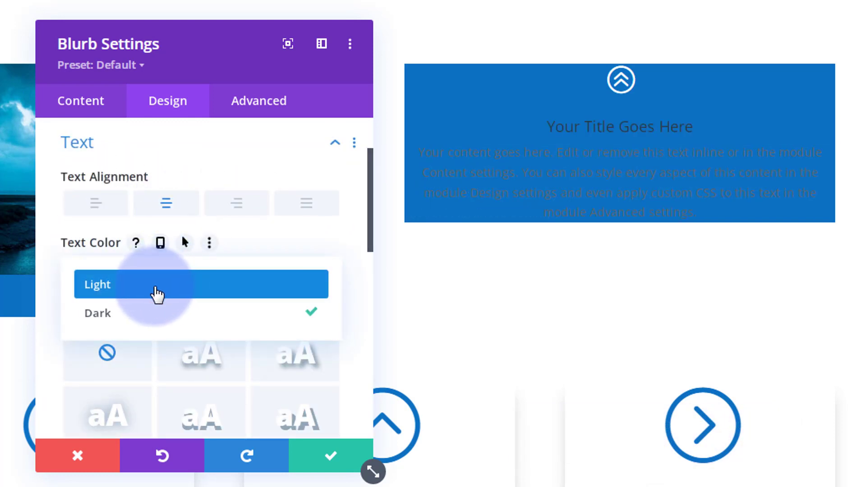
{"action": "left_click", "coordinate": [164, 285]}
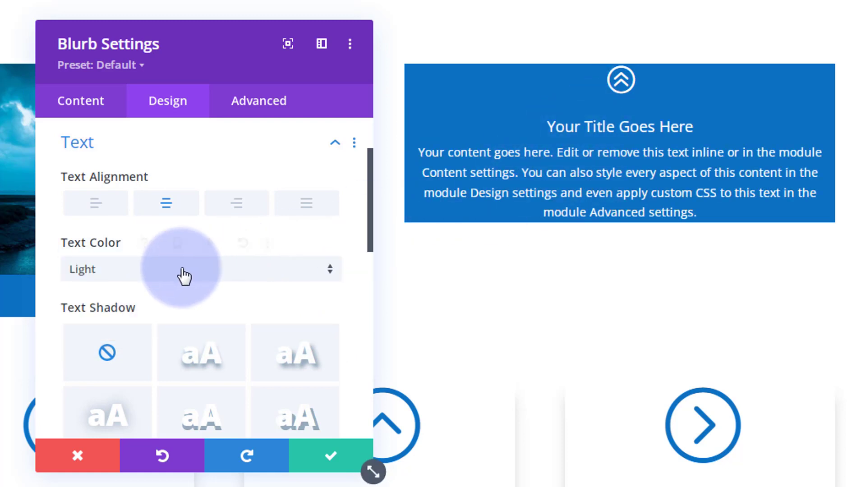
Examine the blurb's title text options, including the heading levels and the list of title fonts
{"action": "scroll", "coordinate": [180, 272], "scroll_direction": "down", "scroll_amount": 4}
{"action": "scroll", "coordinate": [181, 272], "scroll_direction": "down", "scroll_amount": 4}
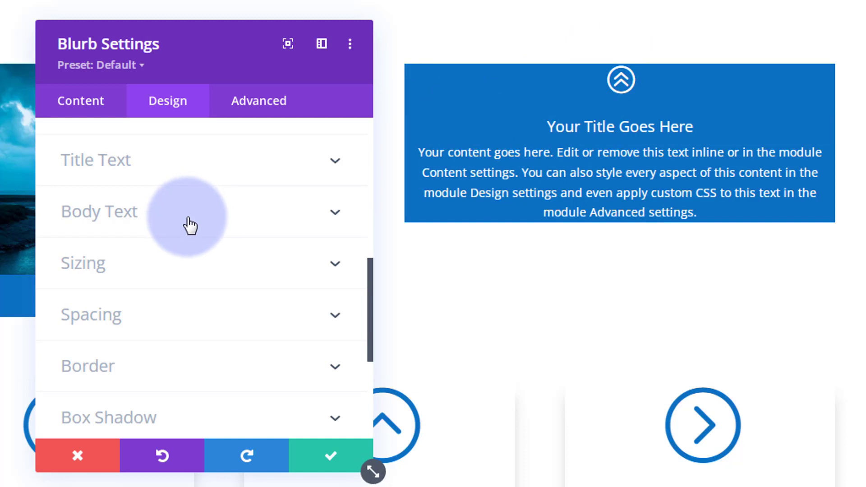
{"action": "left_click", "coordinate": [209, 182]}
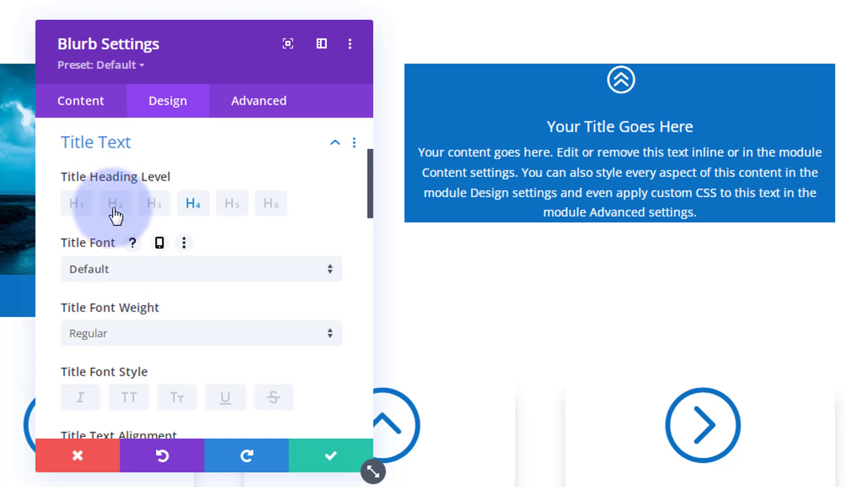
{"action": "scroll", "coordinate": [150, 234], "scroll_direction": "down", "scroll_amount": 2}
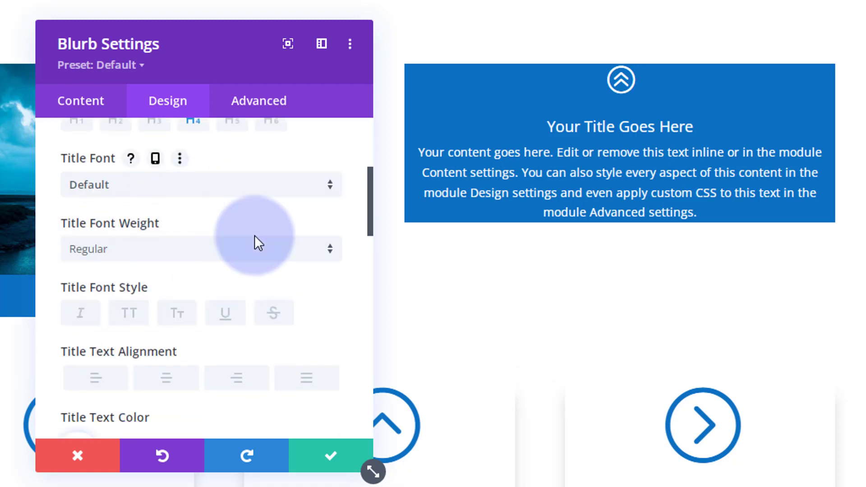
{"action": "left_click", "coordinate": [223, 194]}
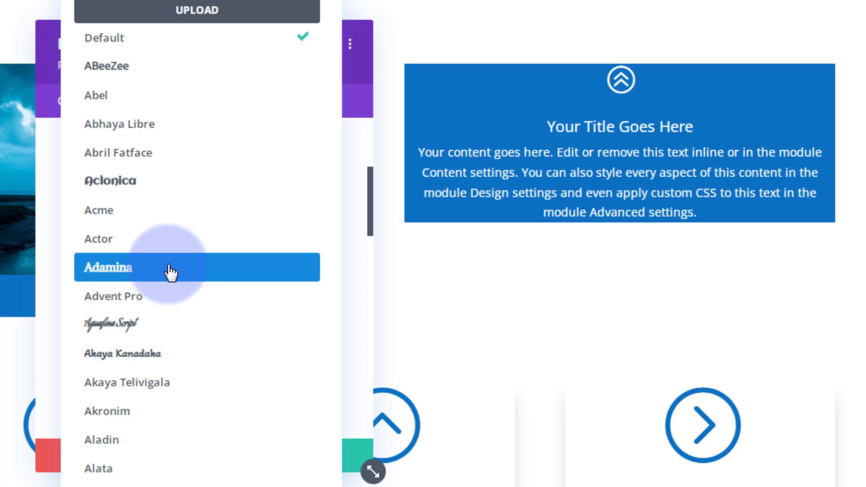
{"action": "left_click", "coordinate": [45, 102]}
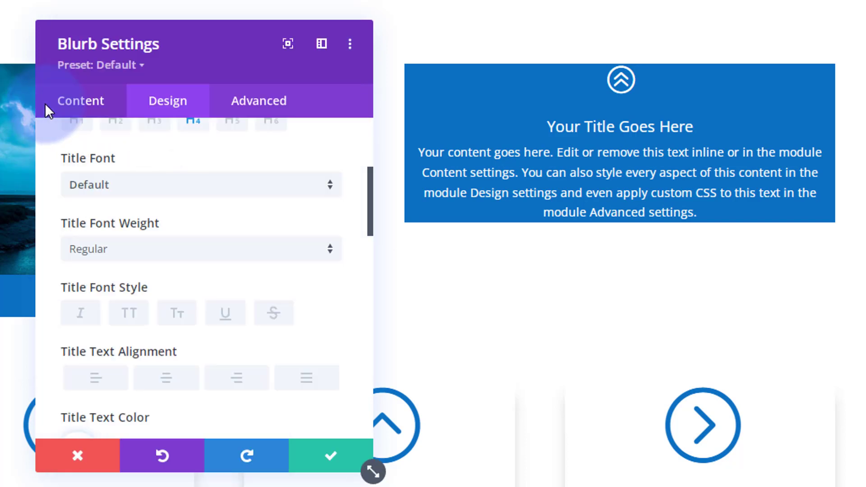
Set the blurb's height to 300px in its sizing options
{"action": "scroll", "coordinate": [227, 275], "scroll_direction": "down", "scroll_amount": 4}
{"action": "scroll", "coordinate": [228, 273], "scroll_direction": "down", "scroll_amount": 10}
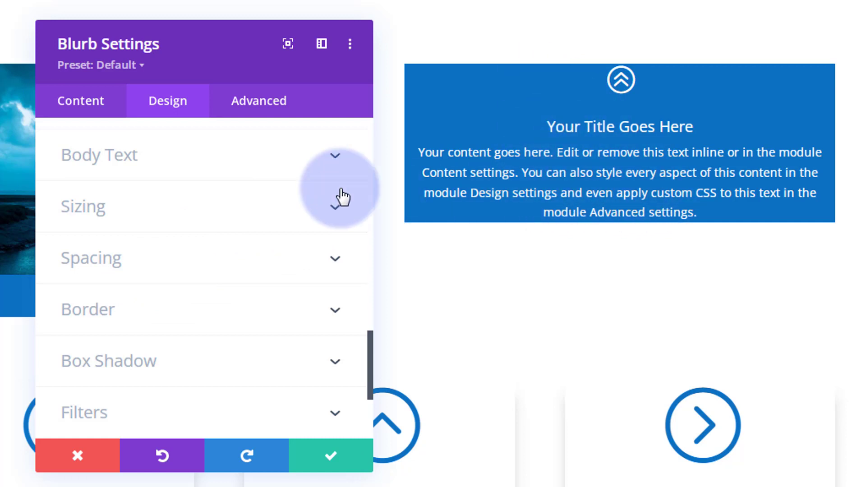
{"action": "left_click", "coordinate": [158, 220]}
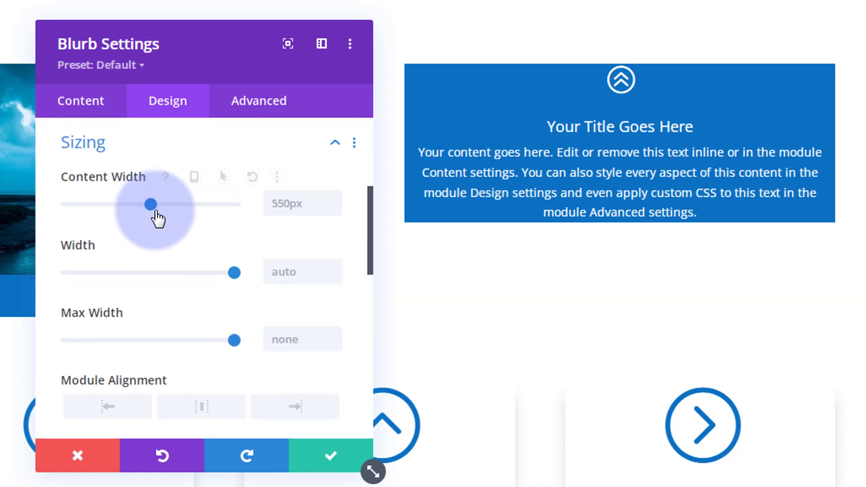
{"action": "scroll", "coordinate": [137, 332], "scroll_direction": "down", "scroll_amount": 4}
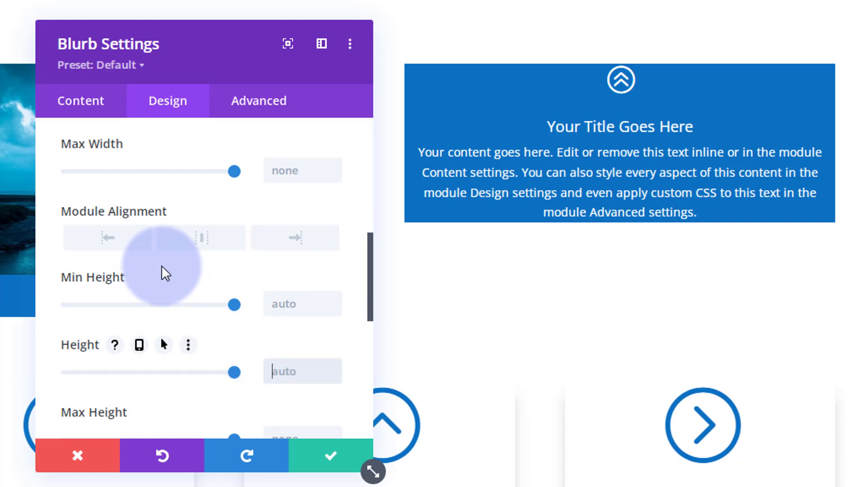
{"action": "type", "text": "300px"}
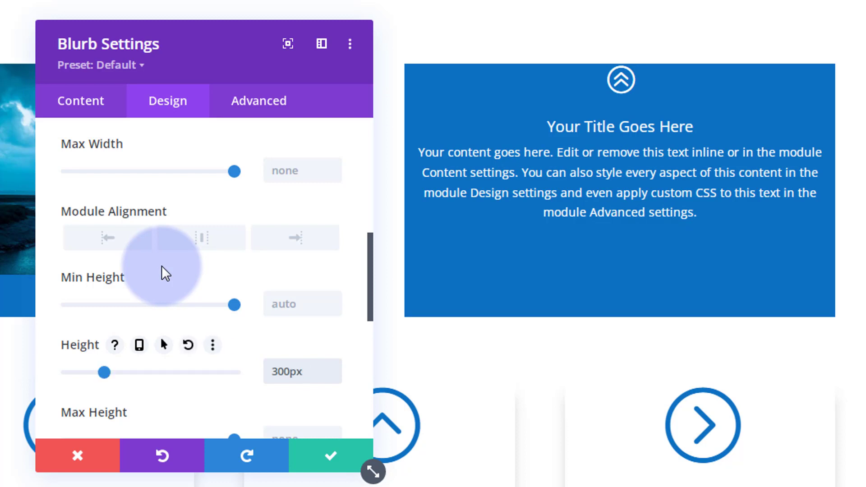
Set the blurb's top padding to 5px and its linked left and right padding to 25px
{"action": "scroll", "coordinate": [203, 404], "scroll_direction": "down", "scroll_amount": 2}
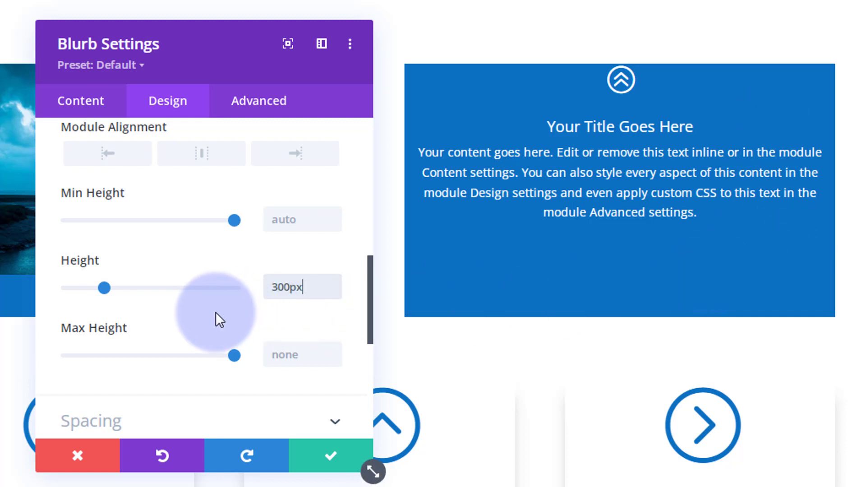
{"action": "mouse_move", "coordinate": [204, 326]}
{"action": "scroll", "coordinate": [187, 299], "scroll_direction": "down", "scroll_amount": 2}
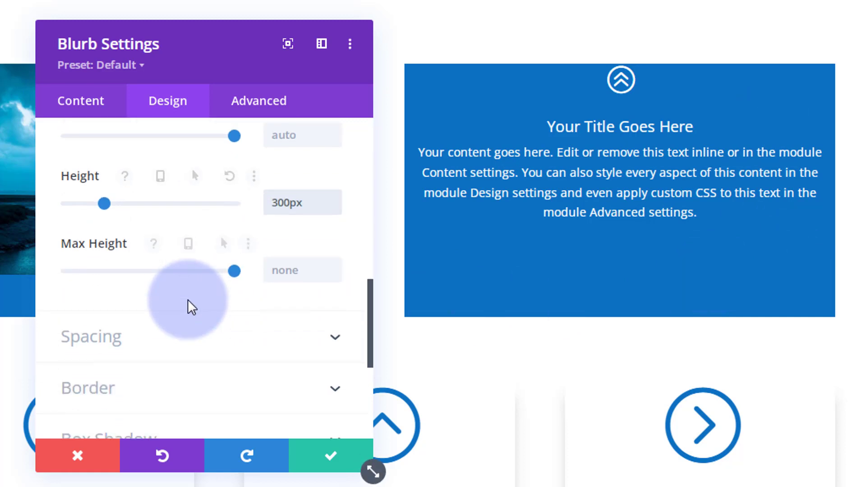
{"action": "scroll", "coordinate": [188, 299], "scroll_direction": "down", "scroll_amount": 2}
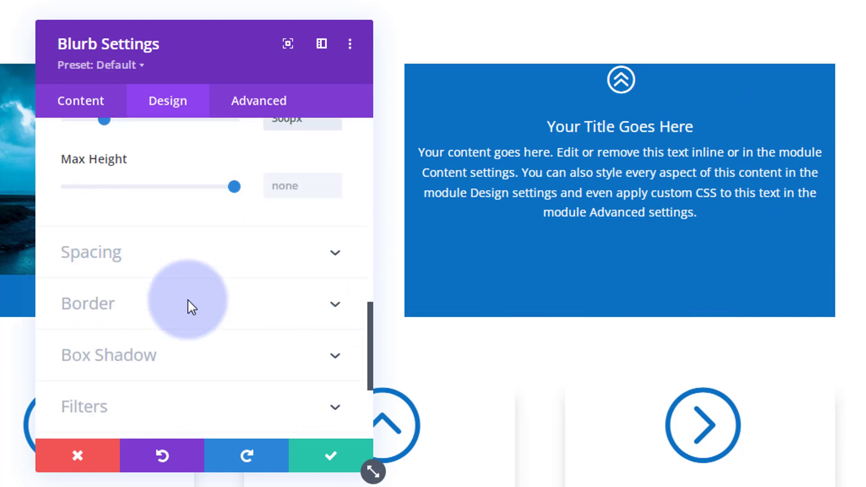
{"action": "left_click", "coordinate": [218, 269]}
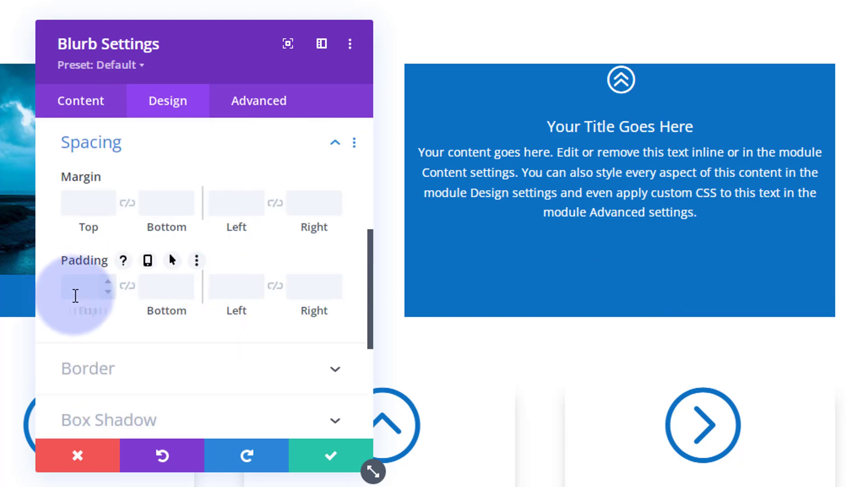
{"action": "left_click", "coordinate": [79, 289]}
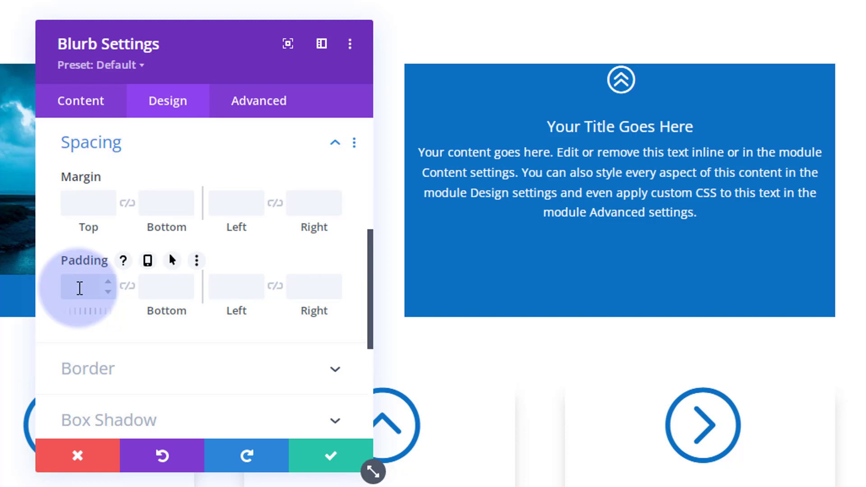
{"action": "type", "text": "5"}
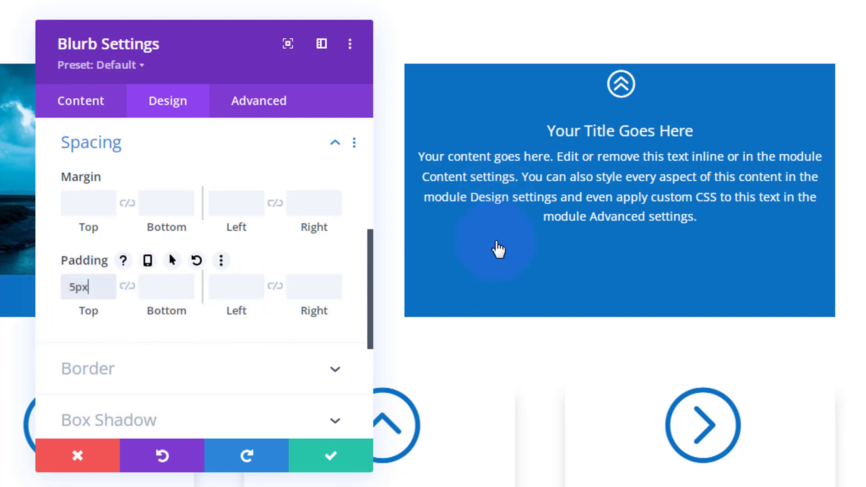
{"action": "left_click", "coordinate": [223, 283]}
{"action": "type", "text": "25px"}
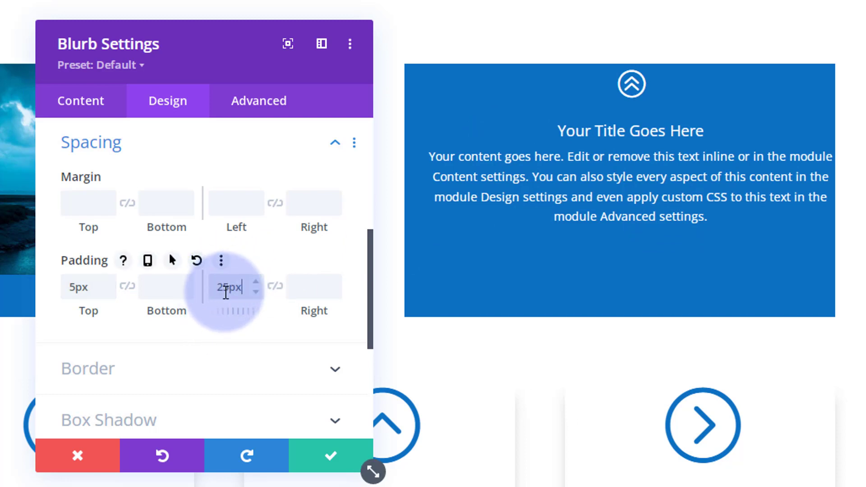
{"action": "left_click", "coordinate": [276, 290]}
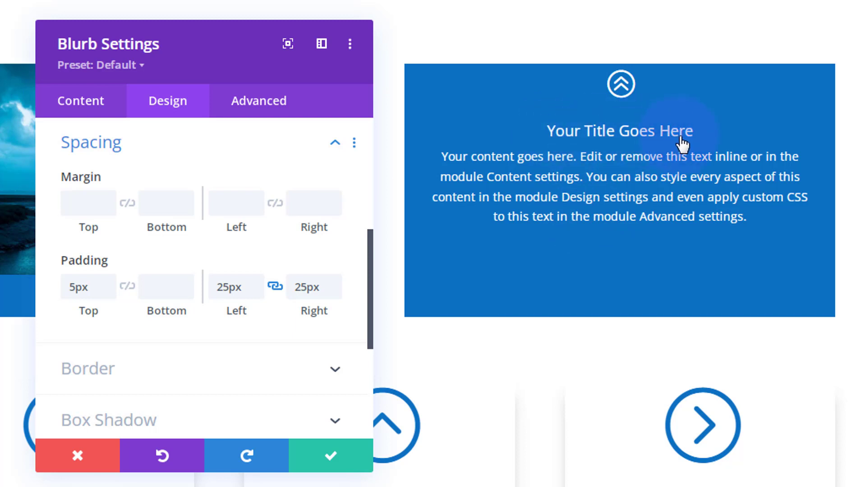
Set the blurb's title font style to all uppercase
{"action": "left_click", "coordinate": [125, 151]}
{"action": "scroll", "coordinate": [131, 232], "scroll_direction": "up", "scroll_amount": 4}
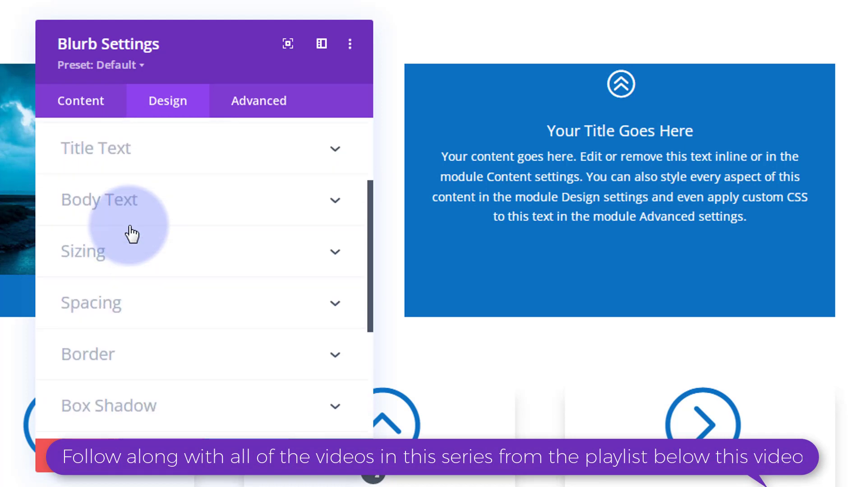
{"action": "left_click", "coordinate": [204, 163]}
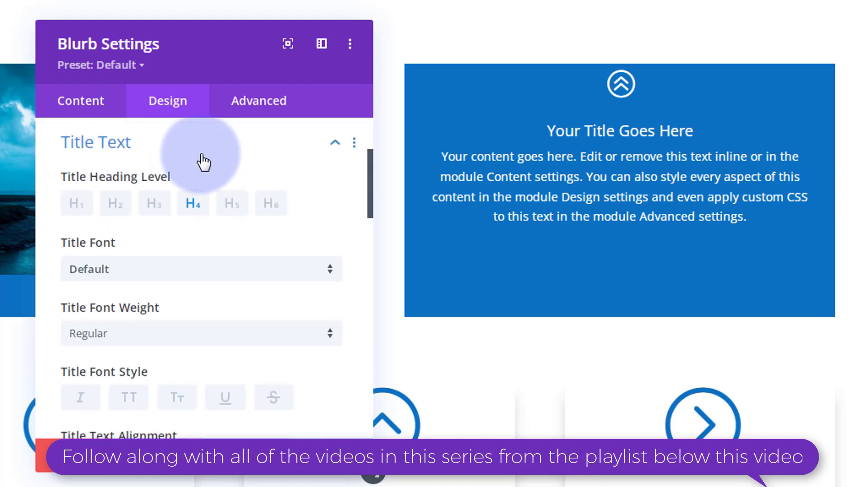
{"action": "scroll", "coordinate": [201, 187], "scroll_direction": "down", "scroll_amount": 4}
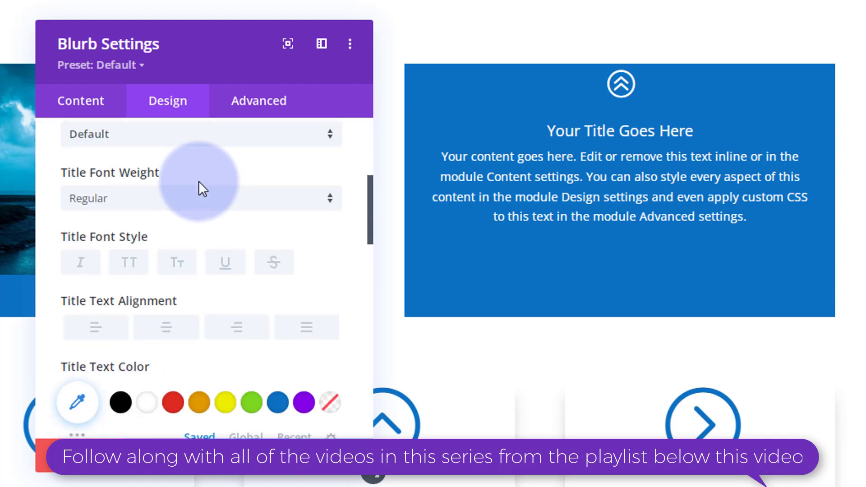
{"action": "left_click", "coordinate": [130, 230]}
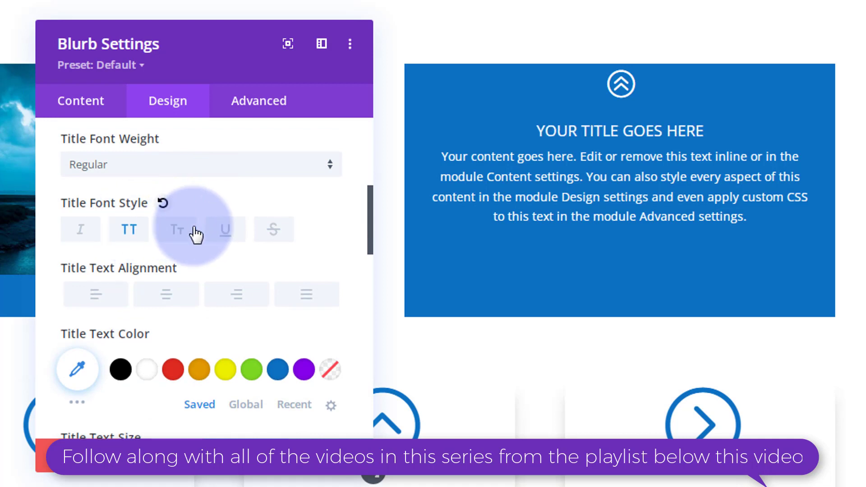
Increase the blurb's title line height to 2.6em and save the blurb settings
{"action": "scroll", "coordinate": [195, 228], "scroll_direction": "down", "scroll_amount": 5}
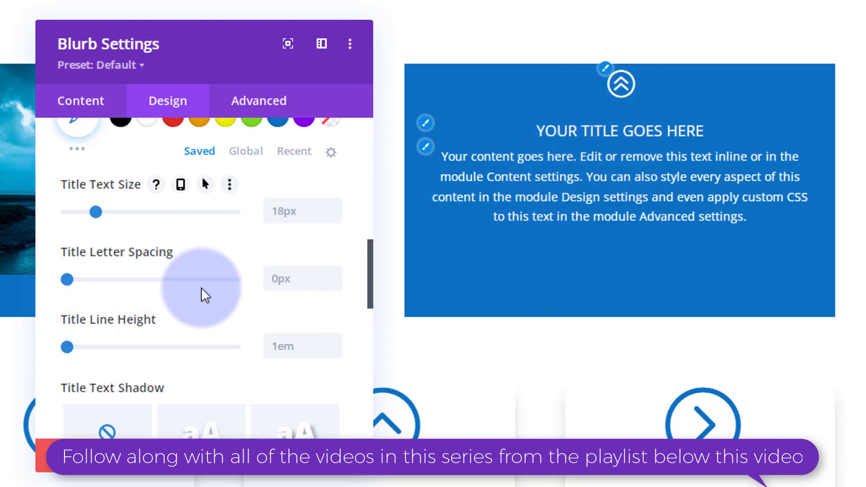
{"action": "left_click_drag", "start_coordinate": [65, 346], "coordinate": [204, 353]}
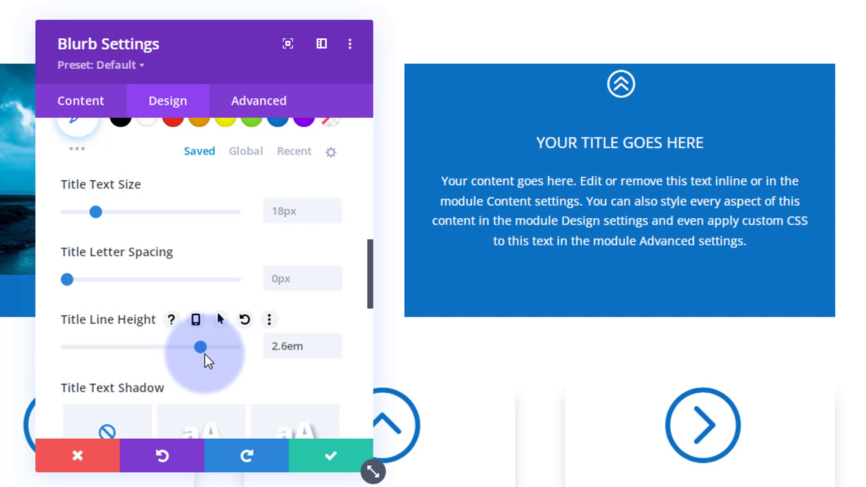
{"action": "left_click_drag", "start_coordinate": [205, 353], "coordinate": [204, 353]}
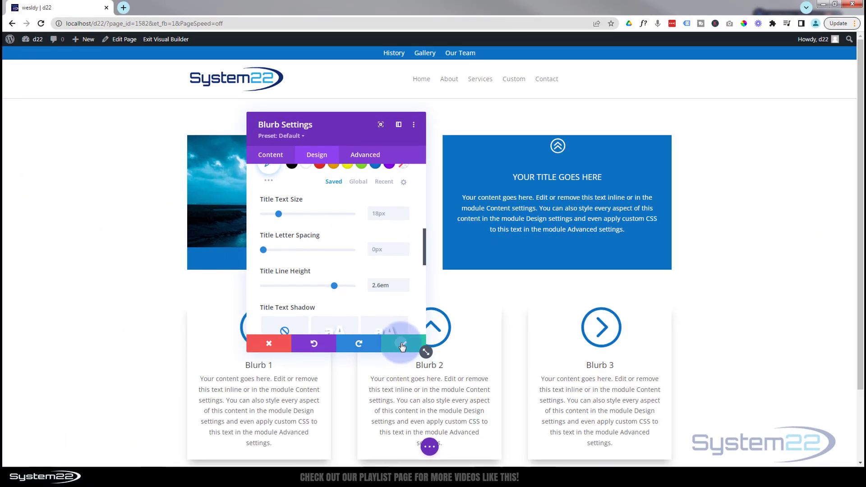
{"action": "left_click", "coordinate": [395, 351]}
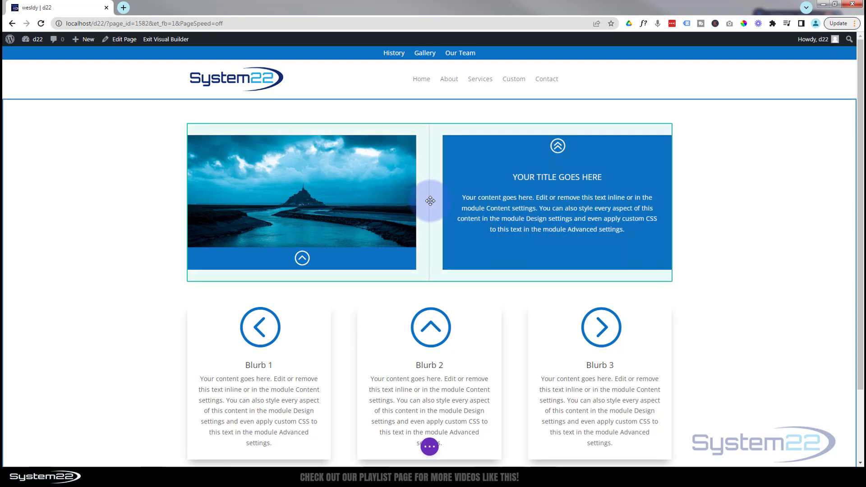
Give the text blurb's column the city skyline image opt1.jpg from the media library as its background
{"action": "mouse_move", "coordinate": [429, 201]}
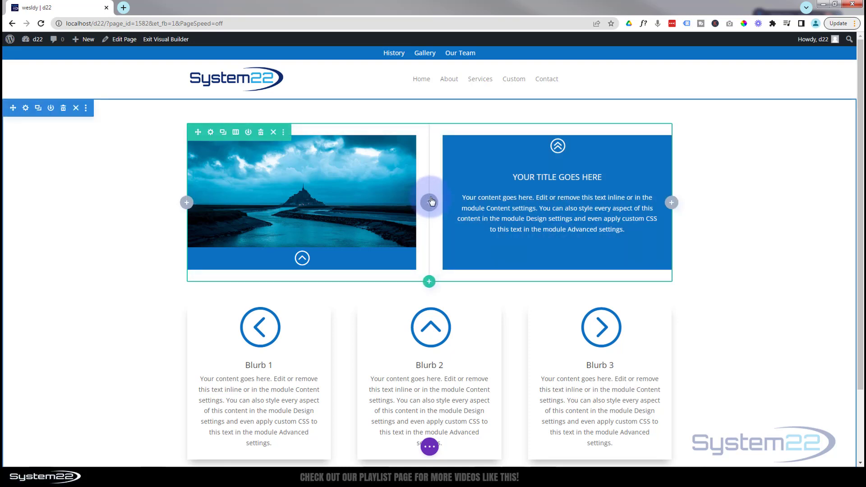
{"action": "left_click", "coordinate": [211, 133]}
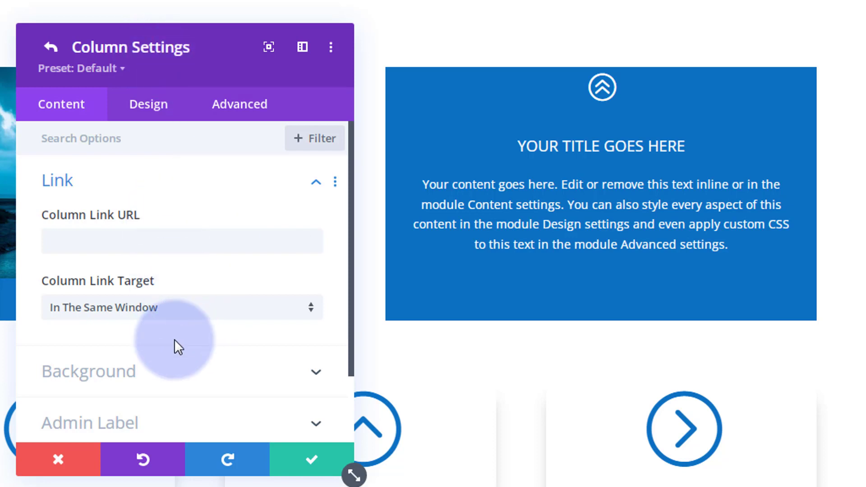
{"action": "mouse_move", "coordinate": [146, 209]}
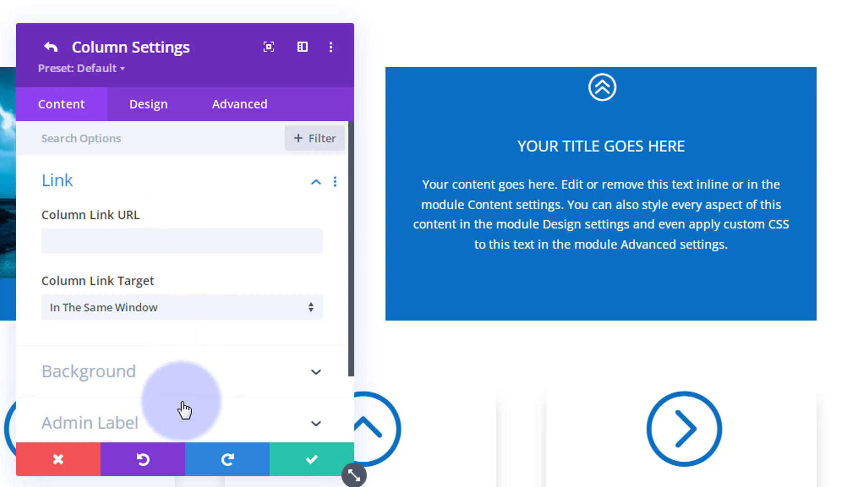
{"action": "left_click", "coordinate": [194, 373]}
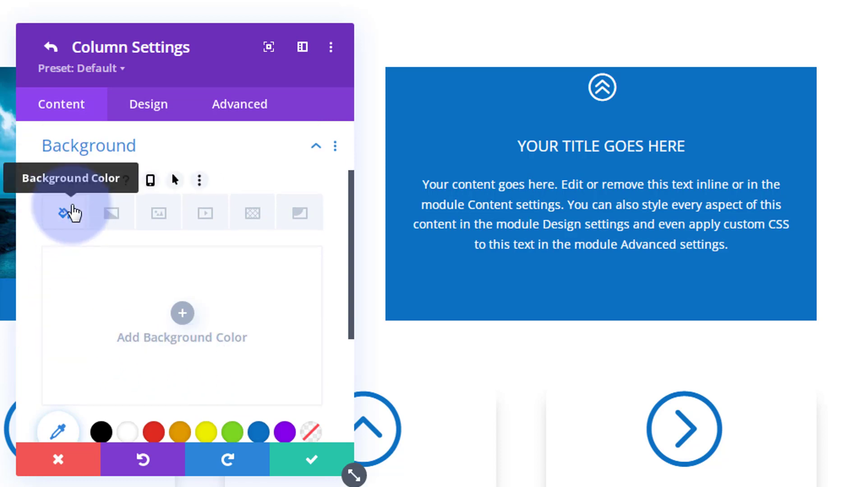
{"action": "left_click", "coordinate": [153, 223]}
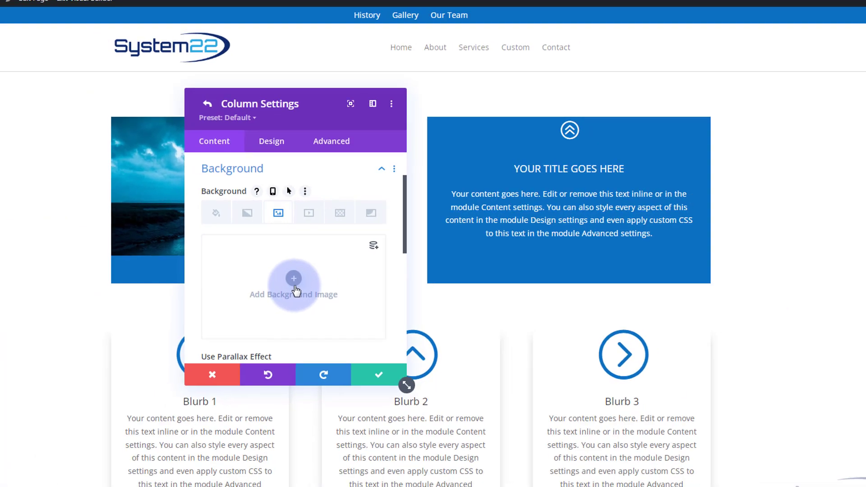
{"action": "left_click", "coordinate": [167, 318]}
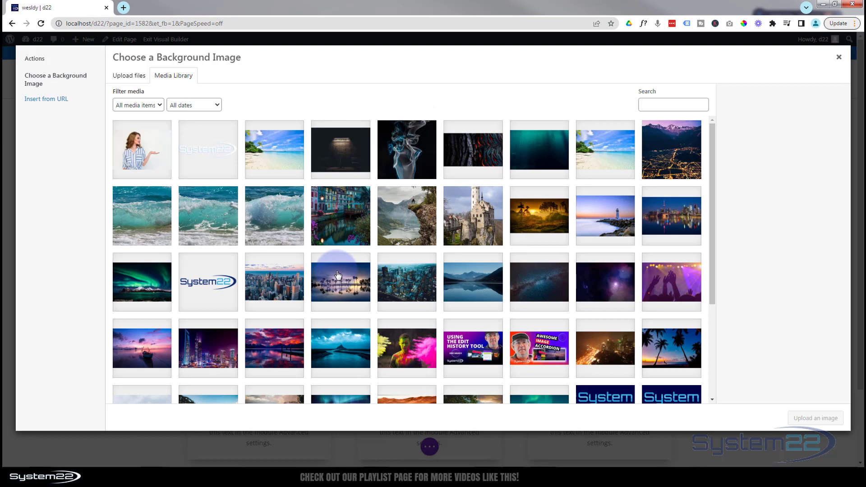
{"action": "left_click", "coordinate": [277, 288]}
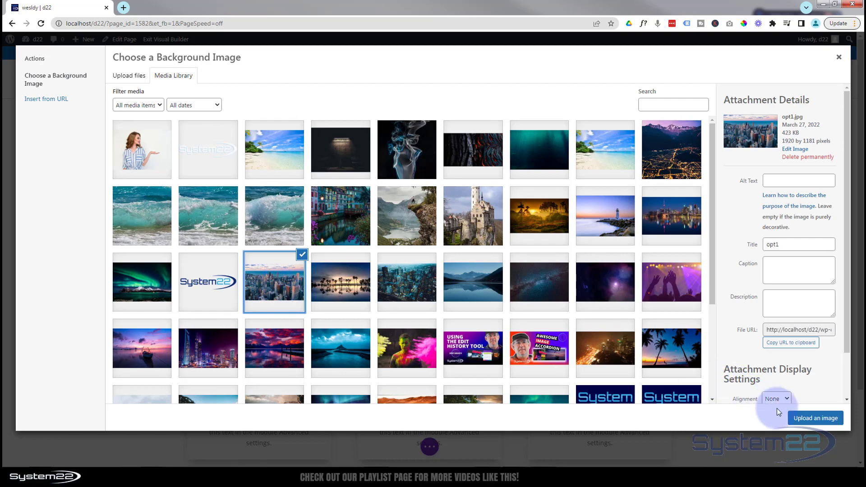
{"action": "left_click", "coordinate": [811, 419]}
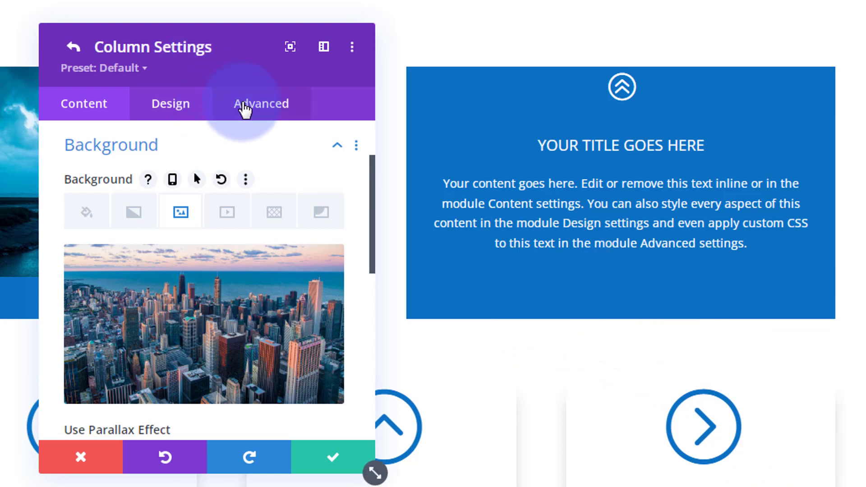
Add the custom CSS height:300px; to the column's main element
{"action": "left_click", "coordinate": [241, 107]}
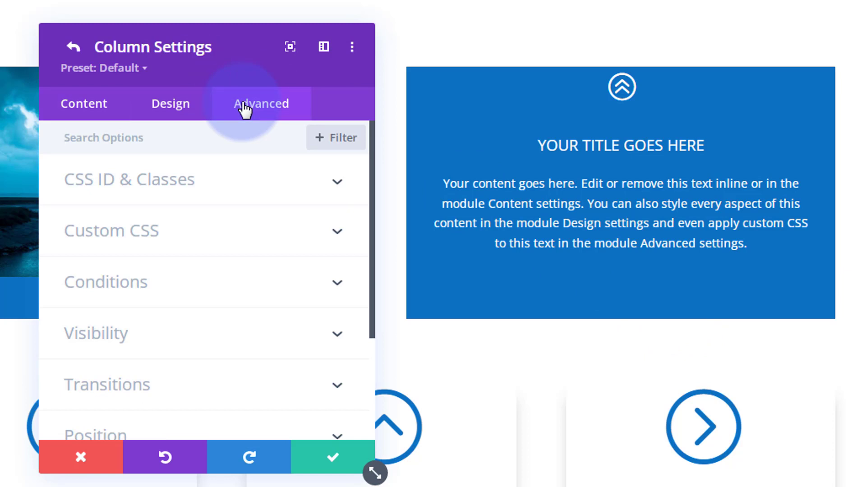
{"action": "left_click", "coordinate": [230, 232]}
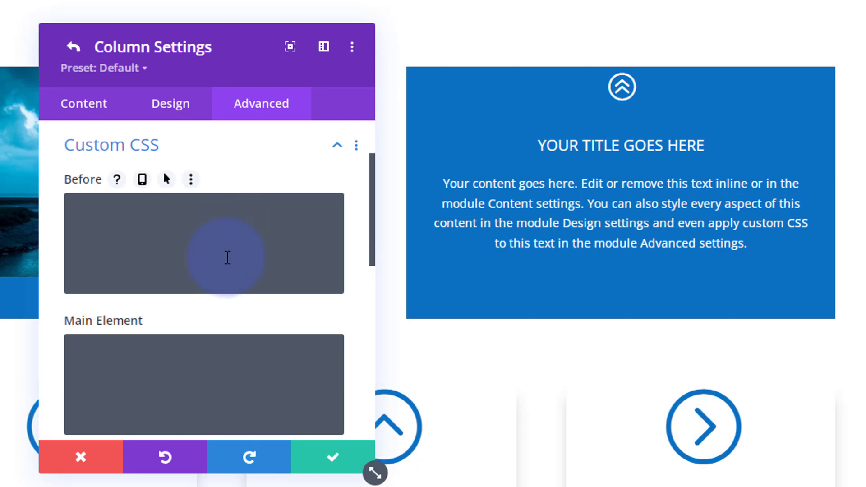
{"action": "scroll", "coordinate": [232, 247], "scroll_direction": "down", "scroll_amount": 4}
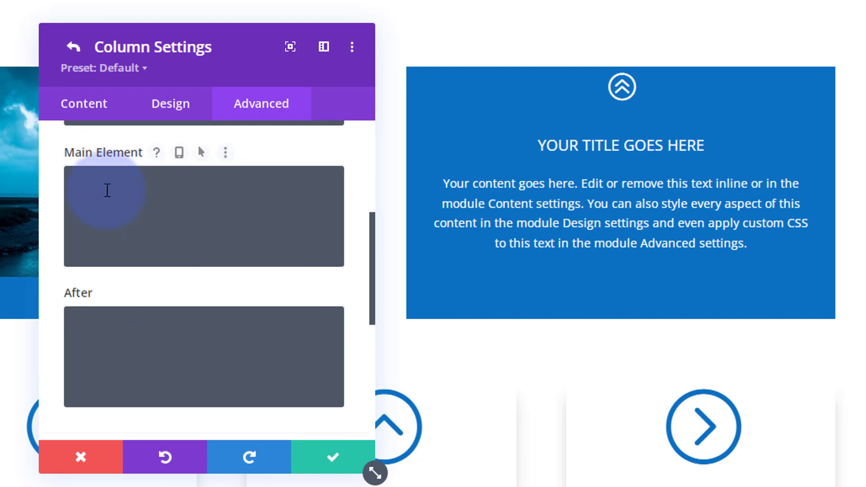
{"action": "left_click", "coordinate": [108, 189]}
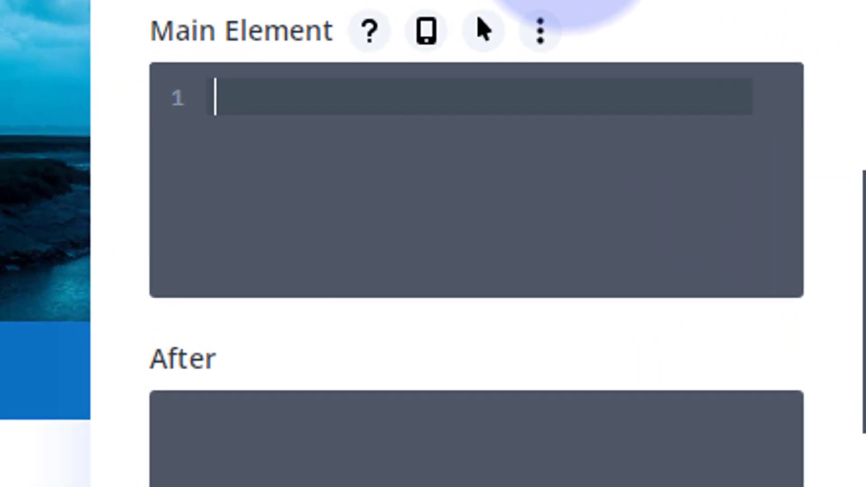
{"action": "type", "text": "height:"}
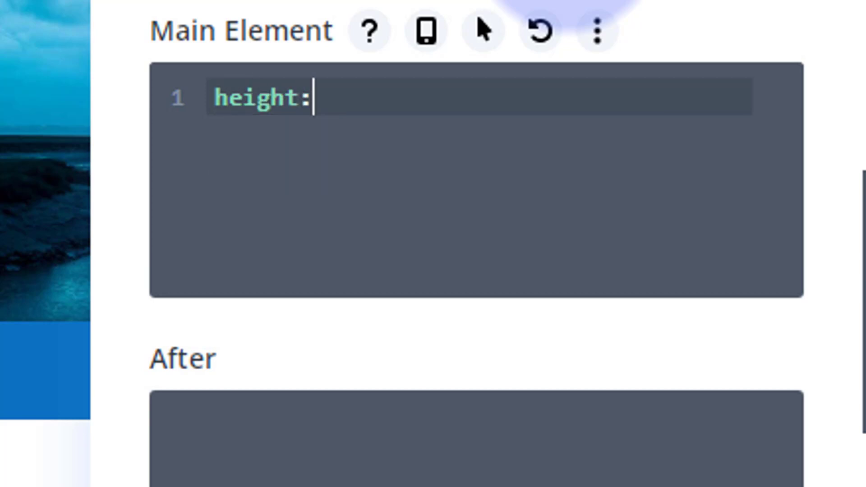
{"action": "type", "text": "300px;"}
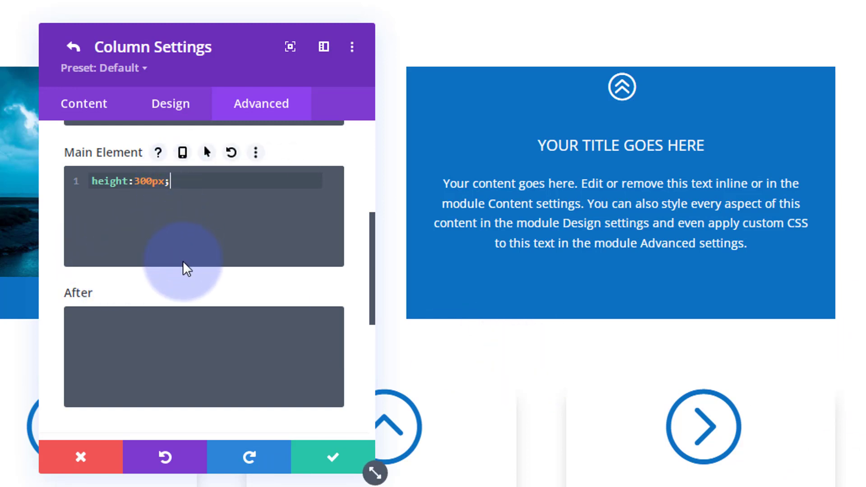
{"action": "scroll", "coordinate": [182, 263], "scroll_direction": "up", "scroll_amount": 4}
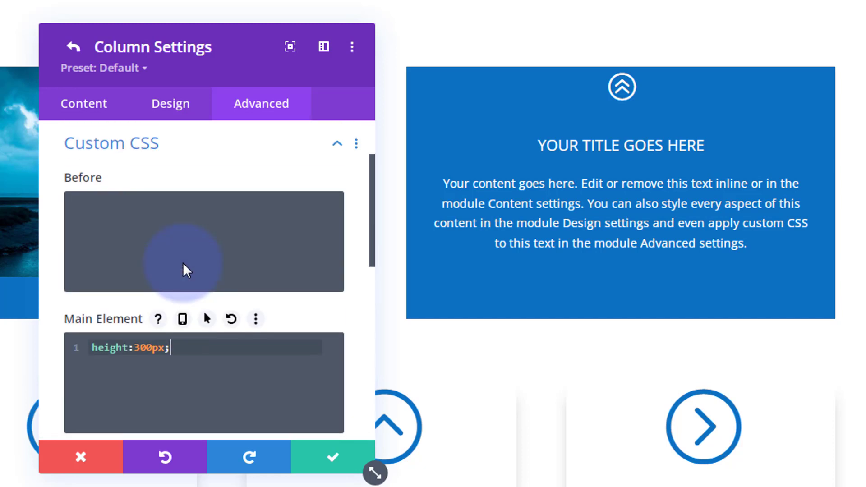
{"action": "left_click", "coordinate": [185, 154]}
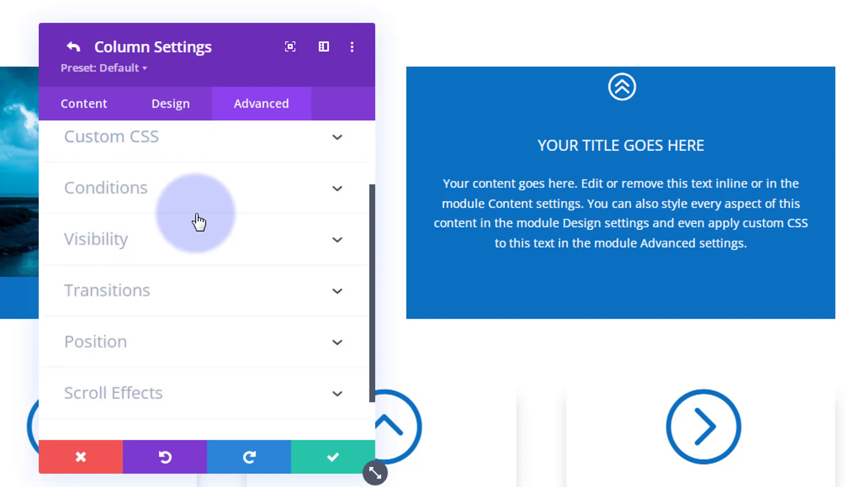
Set the column's horizontal and vertical overflow to Hidden and save the column and row settings
{"action": "left_click", "coordinate": [194, 246]}
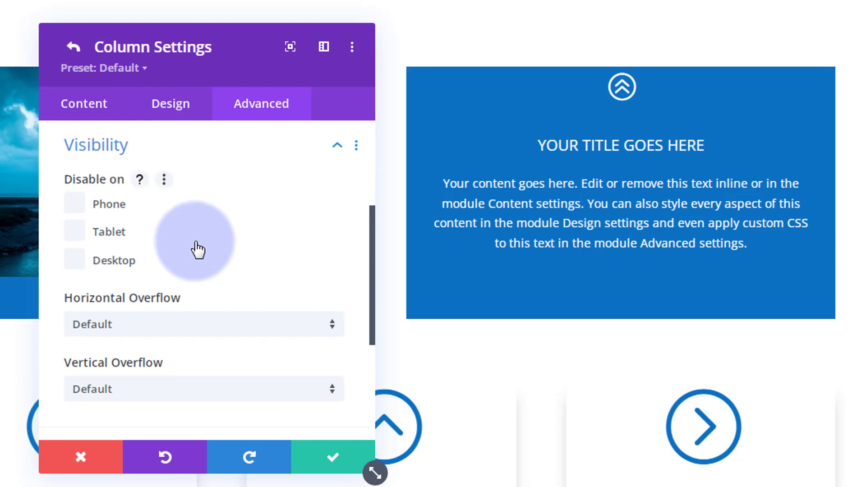
{"action": "scroll", "coordinate": [196, 243], "scroll_direction": "down", "scroll_amount": 3}
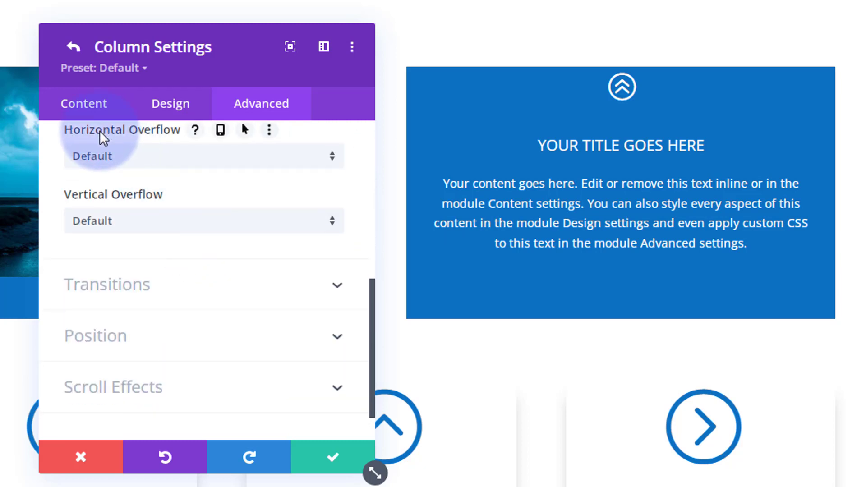
{"action": "scroll", "coordinate": [158, 255], "scroll_direction": "up", "scroll_amount": 2}
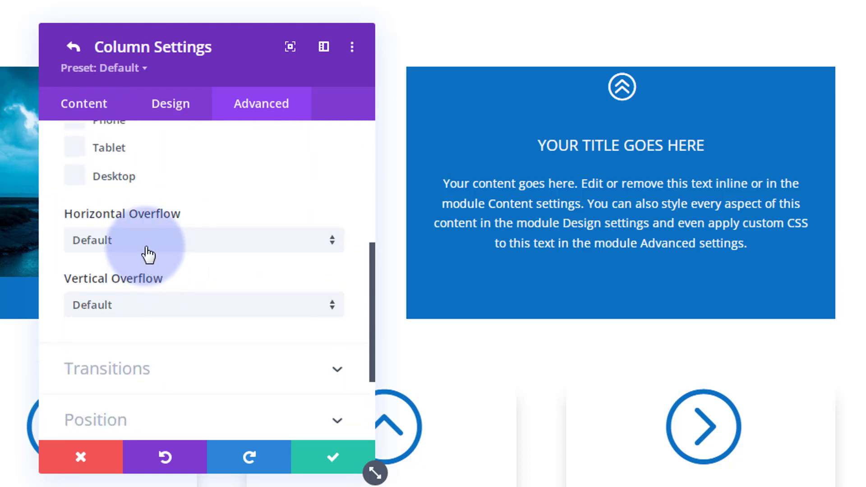
{"action": "left_click", "coordinate": [146, 246]}
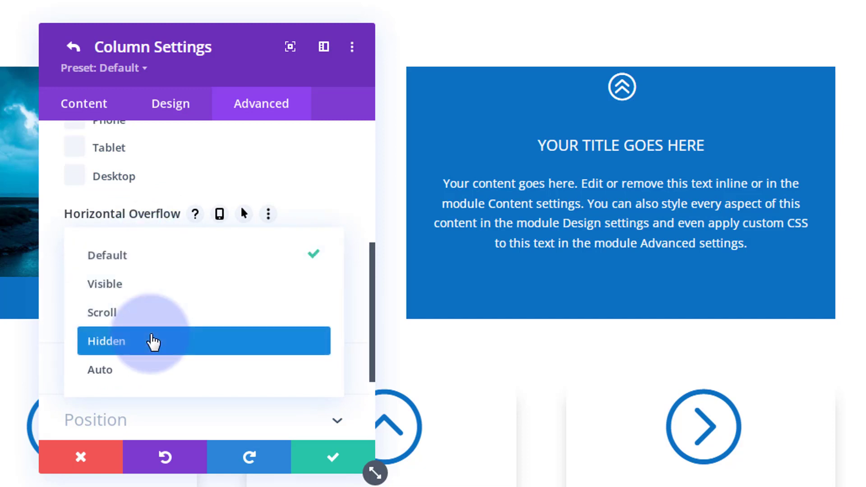
{"action": "left_click", "coordinate": [207, 342]}
{"action": "left_click", "coordinate": [125, 308]}
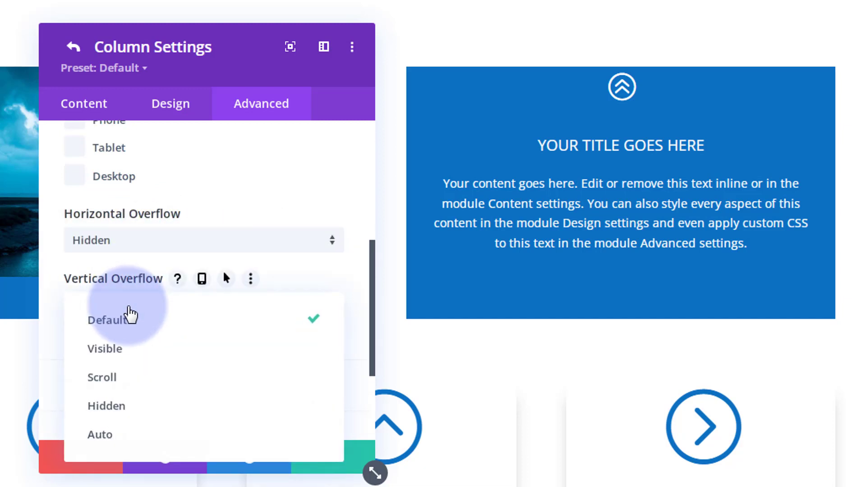
{"action": "left_click", "coordinate": [126, 406]}
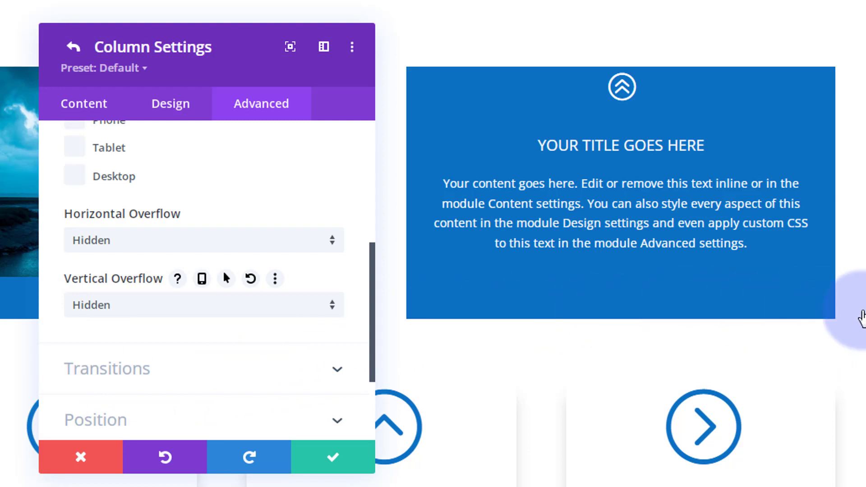
{"action": "left_click", "coordinate": [317, 453]}
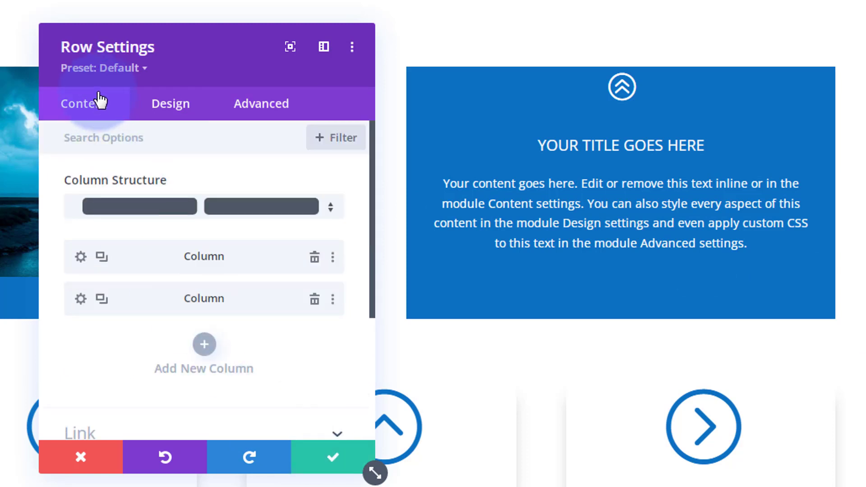
{"action": "left_click", "coordinate": [334, 458]}
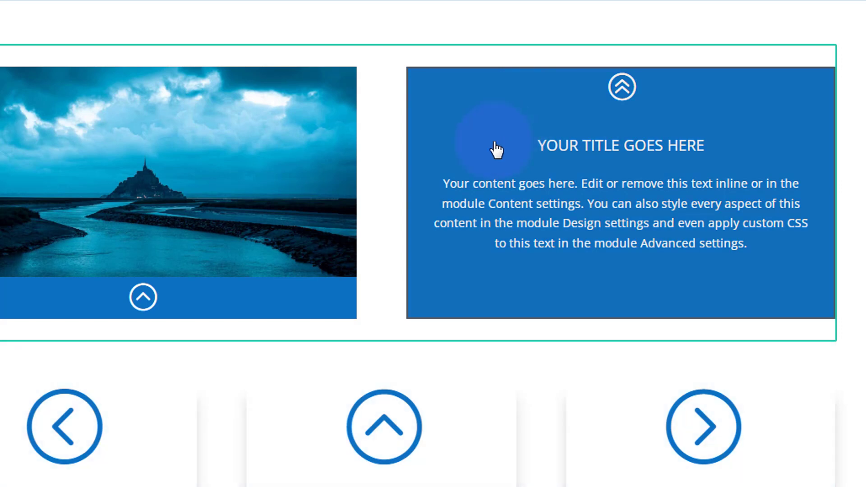
Set the text blurb's top margin to 250px in its spacing options
{"action": "mouse_move", "coordinate": [497, 149]}
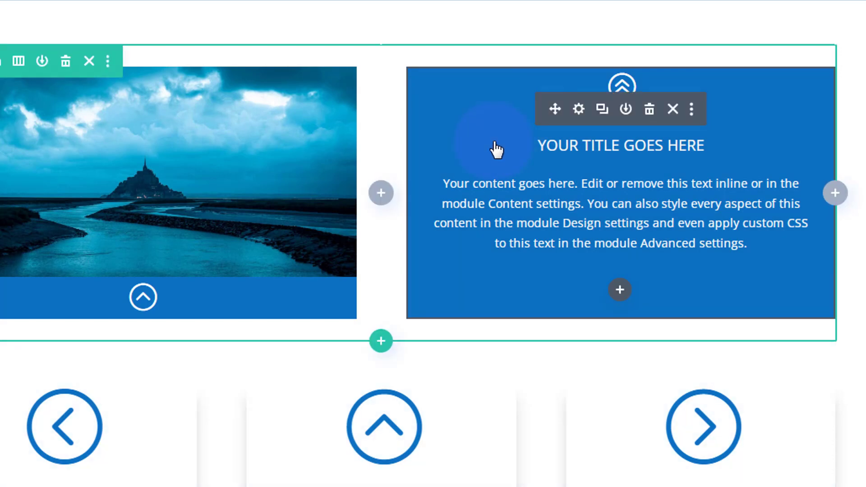
{"action": "left_click", "coordinate": [579, 111]}
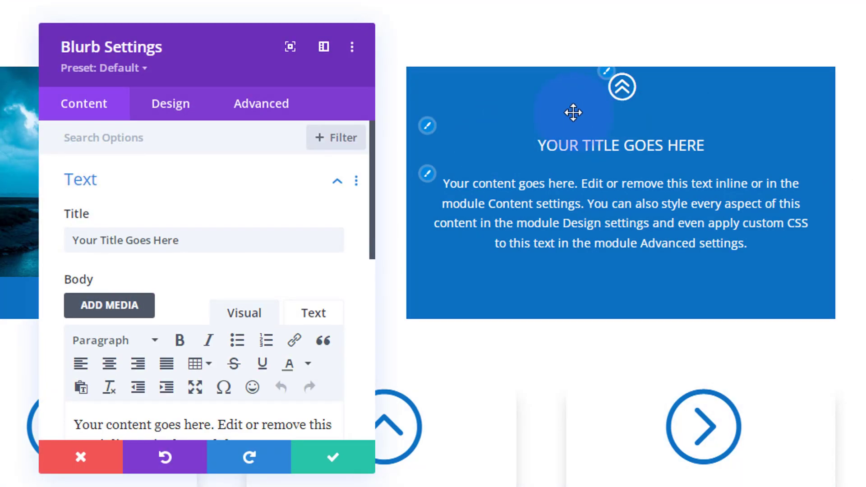
{"action": "left_click", "coordinate": [176, 109]}
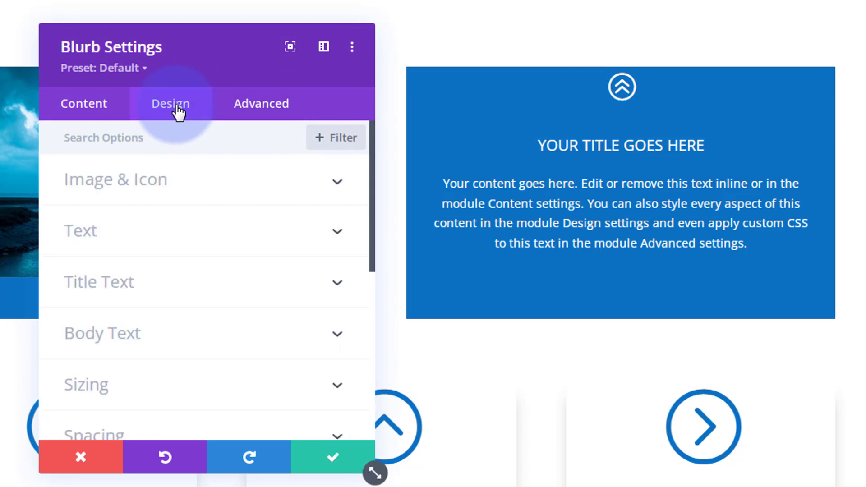
{"action": "scroll", "coordinate": [193, 234], "scroll_direction": "down", "scroll_amount": 4}
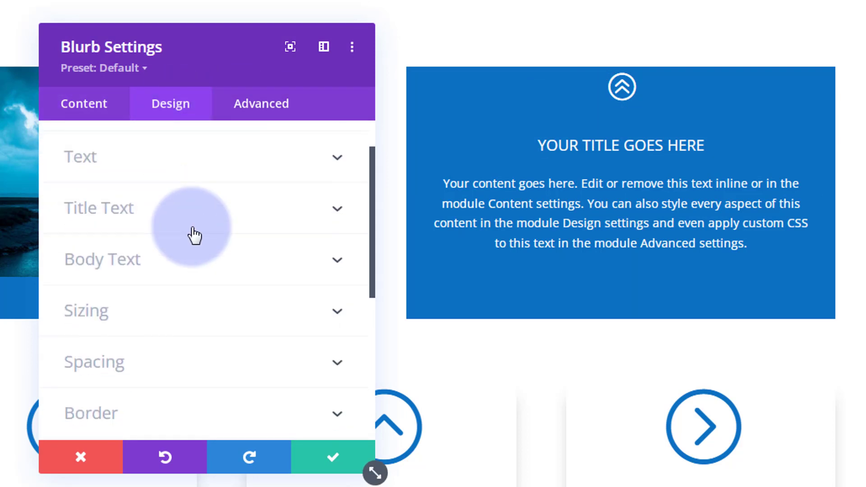
{"action": "left_click", "coordinate": [188, 269]}
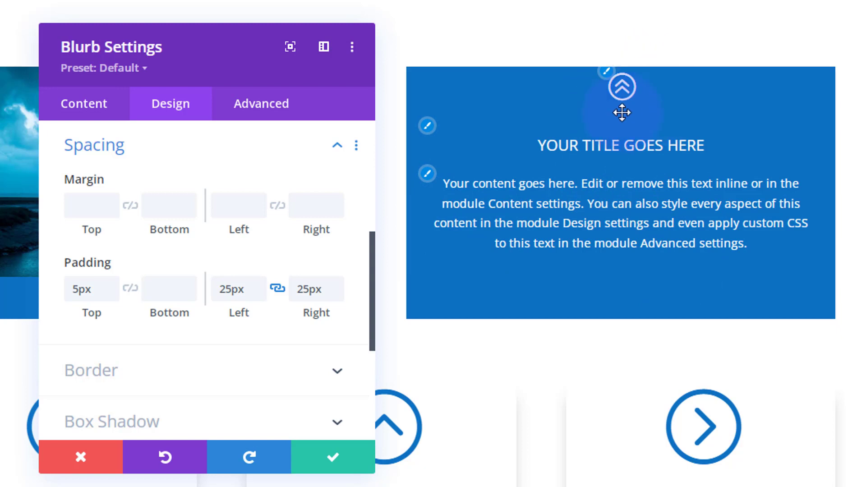
{"action": "left_click", "coordinate": [89, 207]}
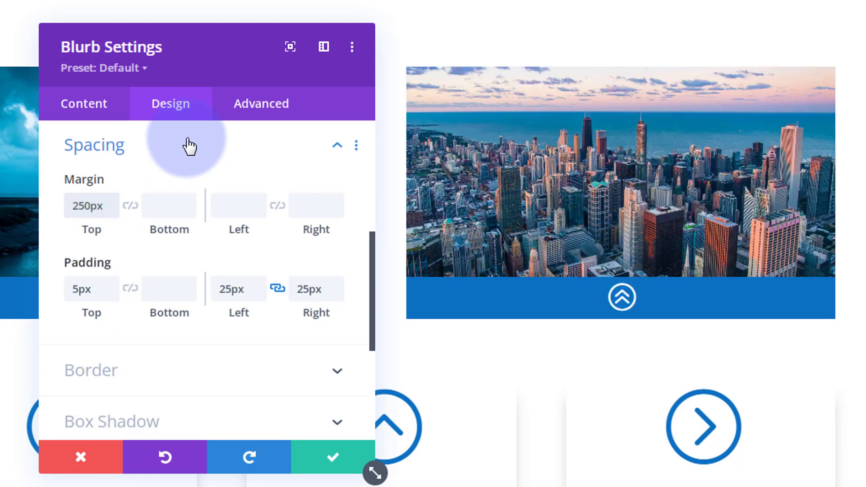
{"action": "mouse_move", "coordinate": [265, 78]}
{"action": "left_mouse_down"}
{"action": "mouse_move", "coordinate": [261, 145]}
{"action": "mouse_move", "coordinate": [30, 455]}
{"action": "mouse_move", "coordinate": [191, 154]}
{"action": "mouse_move", "coordinate": [293, 74]}
{"action": "mouse_move", "coordinate": [265, 69]}
{"action": "mouse_move", "coordinate": [274, 67]}
{"action": "left_mouse_up"}
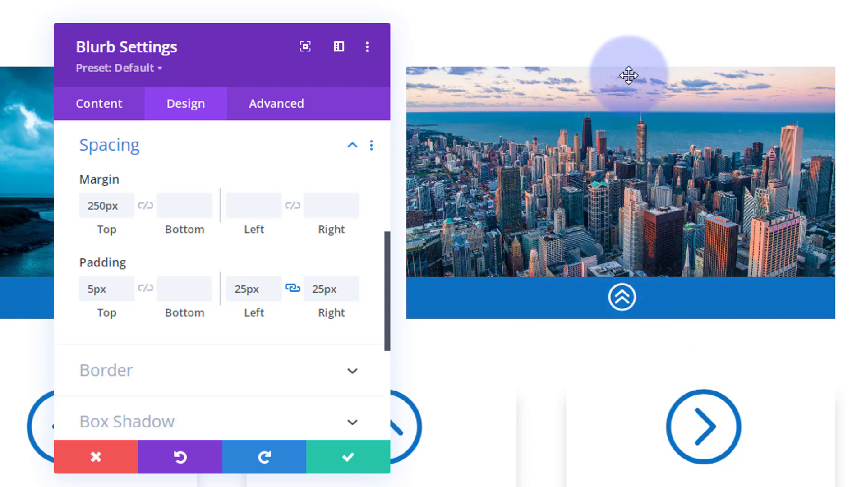
Enable hover values for the text blurb's margin and set its hover top margin to 0px
{"action": "mouse_move", "coordinate": [204, 273]}
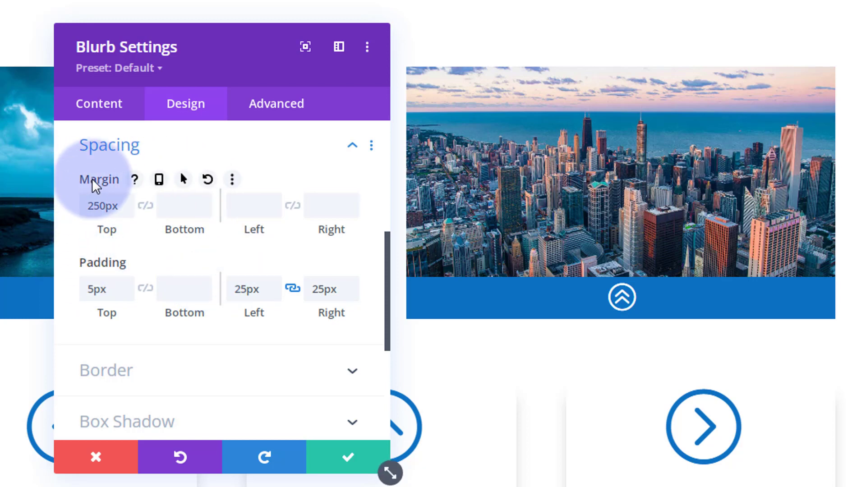
{"action": "mouse_move", "coordinate": [92, 268]}
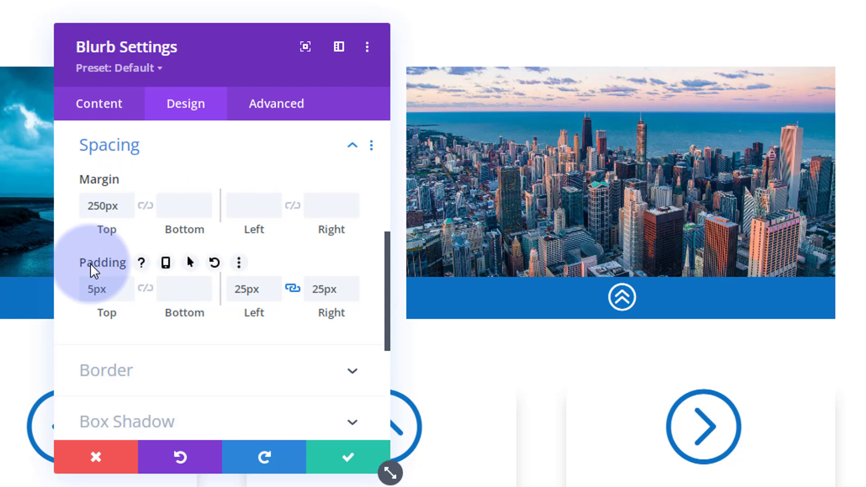
{"action": "mouse_move", "coordinate": [90, 183]}
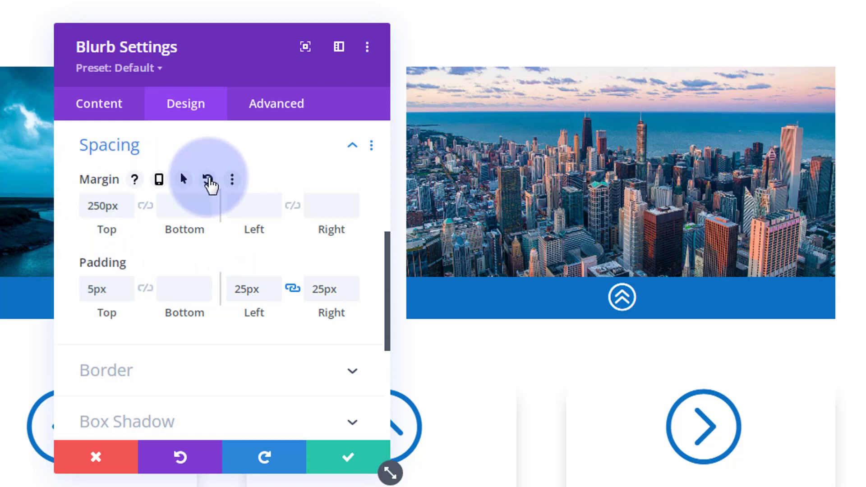
{"action": "left_click", "coordinate": [184, 179]}
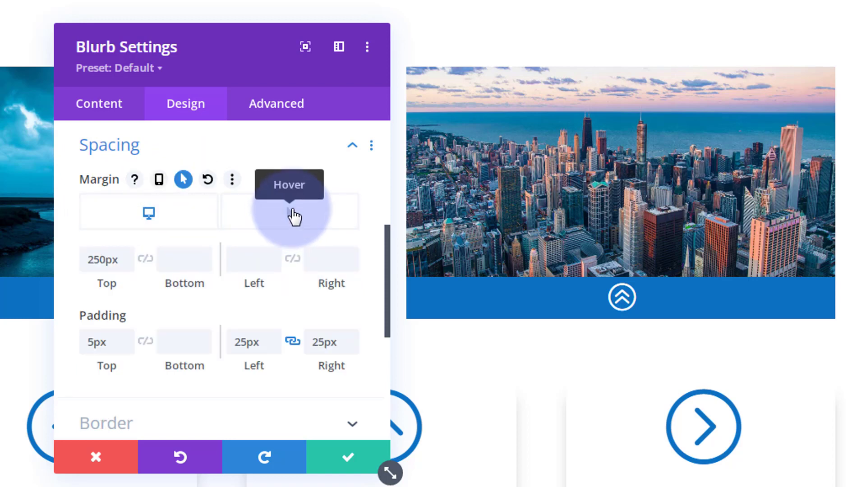
{"action": "left_click", "coordinate": [167, 221]}
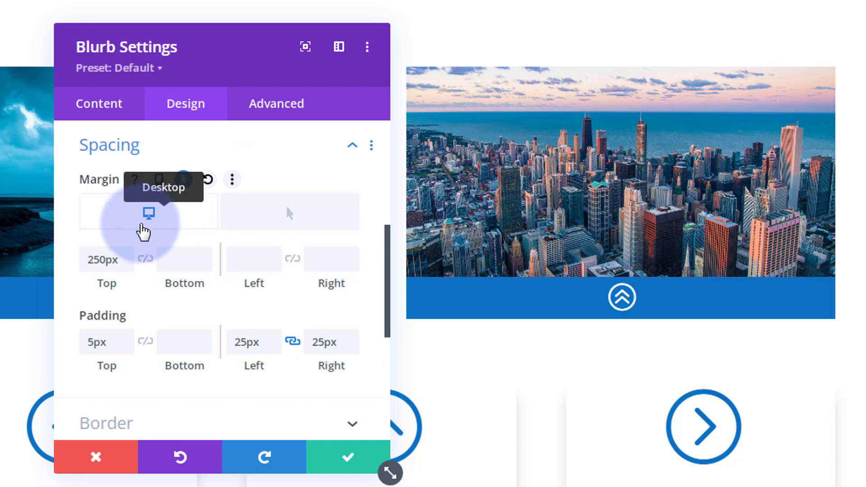
{"action": "left_click", "coordinate": [85, 263]}
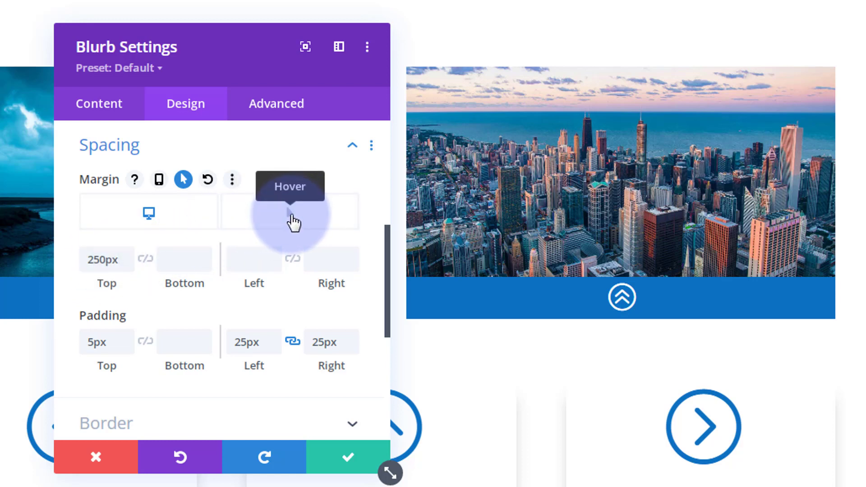
{"action": "left_click", "coordinate": [293, 222]}
{"action": "left_click", "coordinate": [108, 260]}
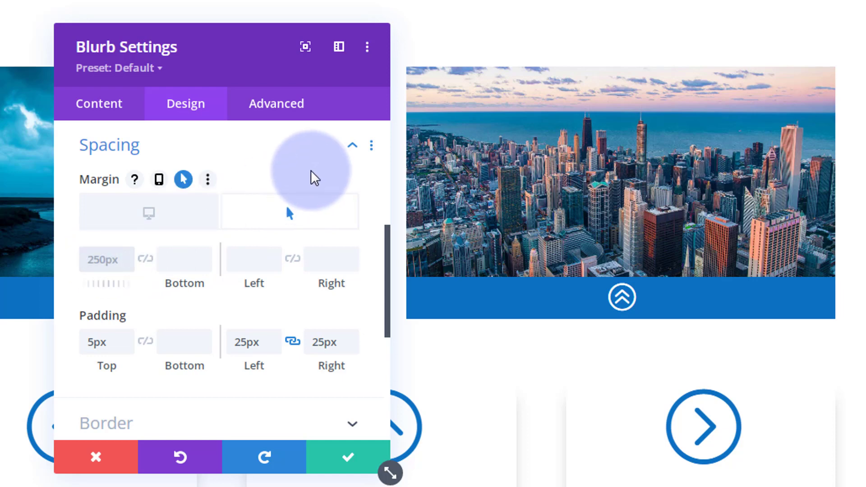
{"action": "type", "text": "0px"}
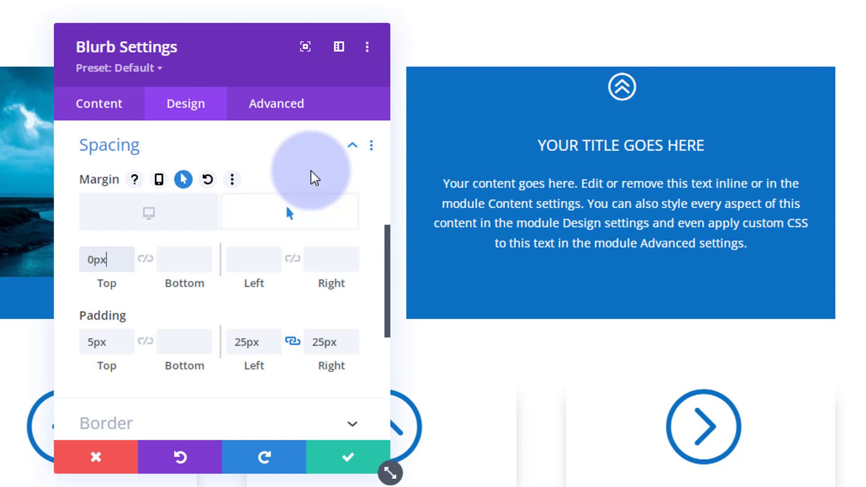
{"action": "left_click", "coordinate": [152, 217]}
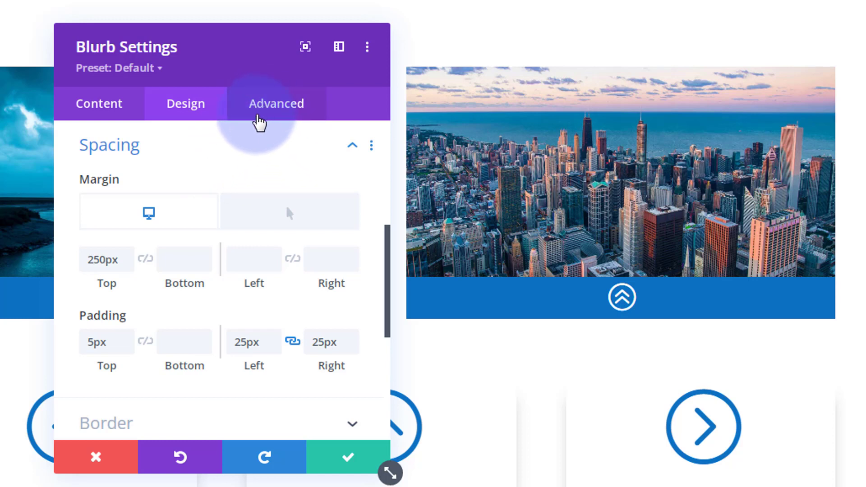
Set the text blurb's transition duration to 500ms and look through the available transition speed curves
{"action": "left_click", "coordinate": [289, 111]}
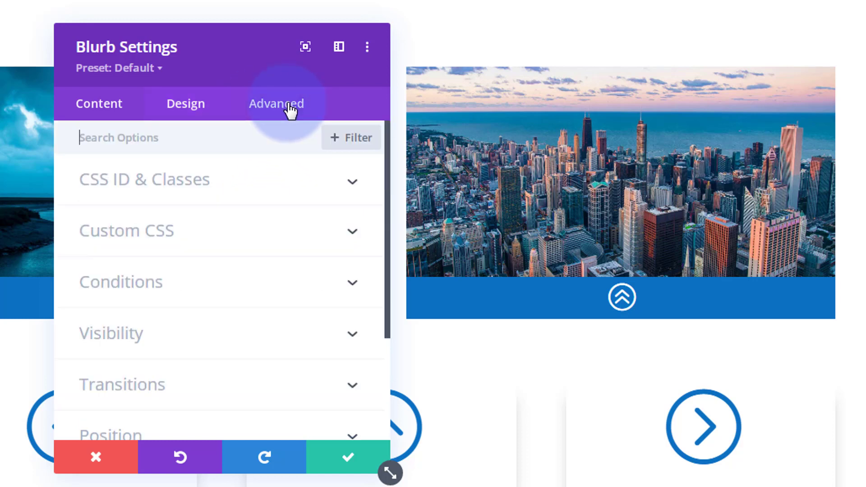
{"action": "left_click", "coordinate": [218, 387]}
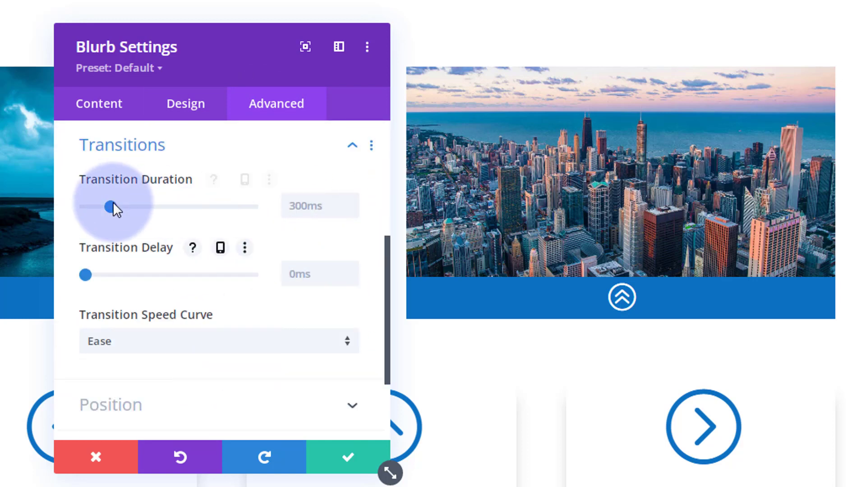
{"action": "mouse_move", "coordinate": [125, 204]}
{"action": "left_mouse_down"}
{"action": "mouse_move", "coordinate": [139, 208]}
{"action": "mouse_move", "coordinate": [128, 206]}
{"action": "left_mouse_up"}
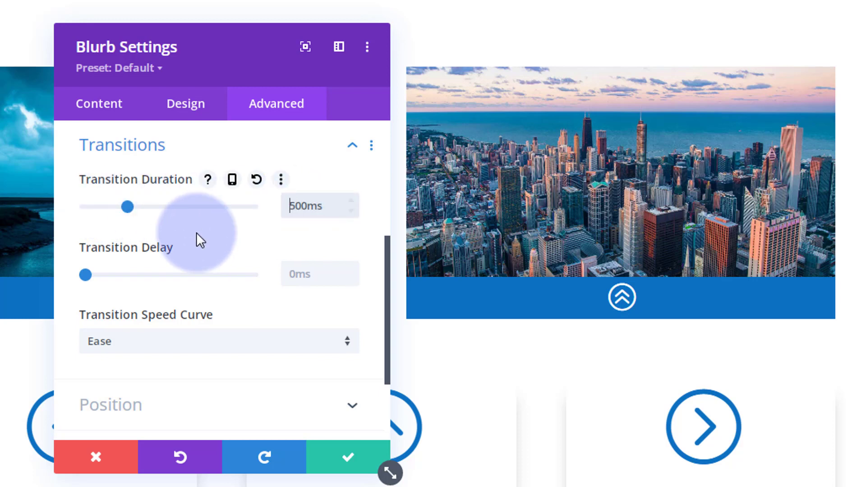
{"action": "left_click", "coordinate": [352, 201]}
{"action": "left_click", "coordinate": [352, 209]}
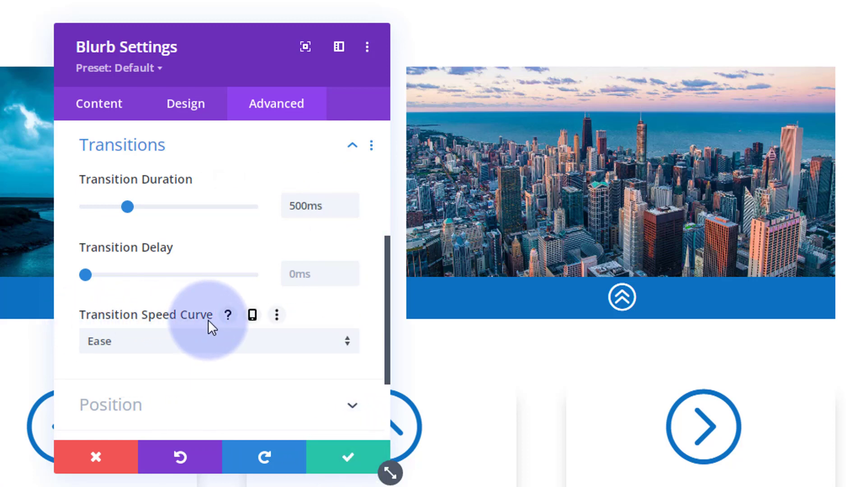
{"action": "left_click", "coordinate": [139, 347]}
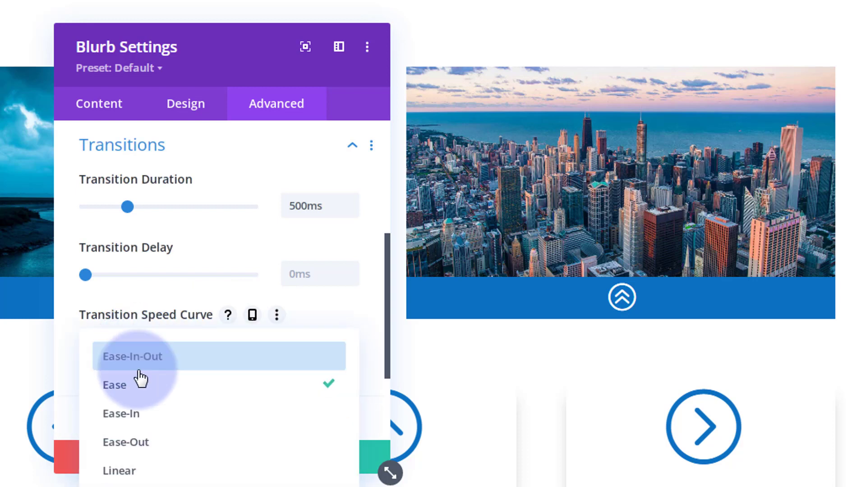
{"action": "left_click", "coordinate": [67, 342]}
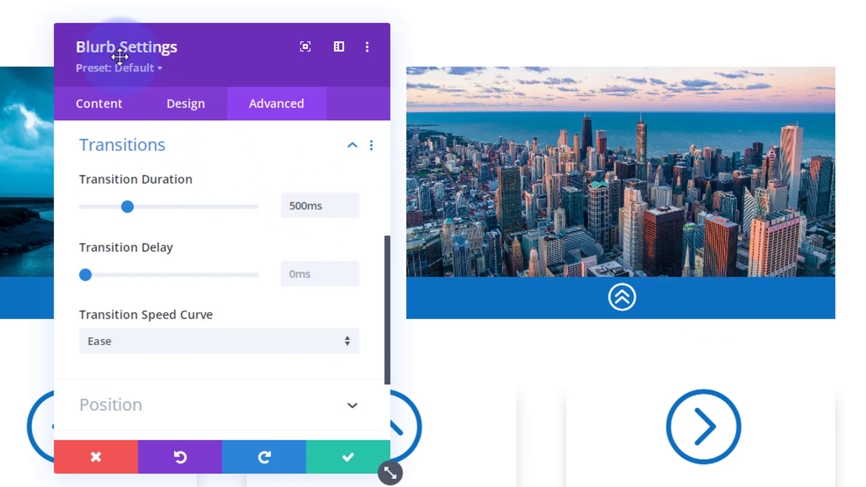
Try a semi-transparent blue background, rgba(12,113,195,0.66), on the text blurb and preview it in the hover state
{"action": "left_click", "coordinate": [99, 106]}
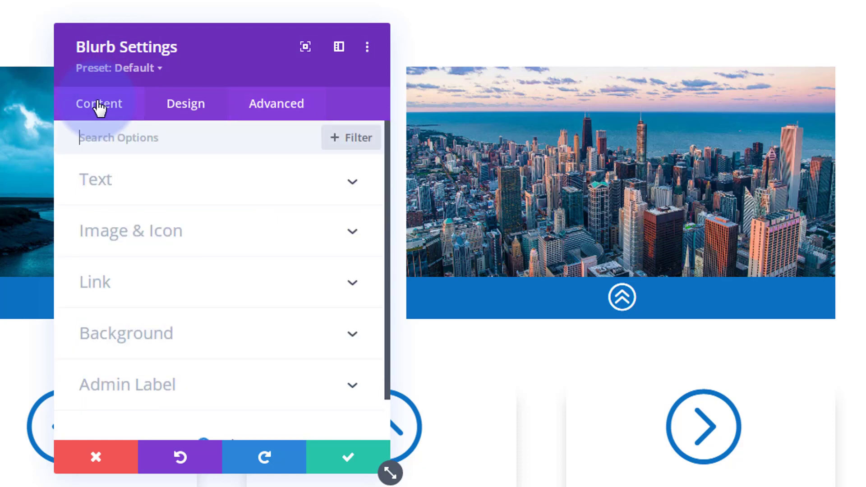
{"action": "left_click", "coordinate": [199, 345]}
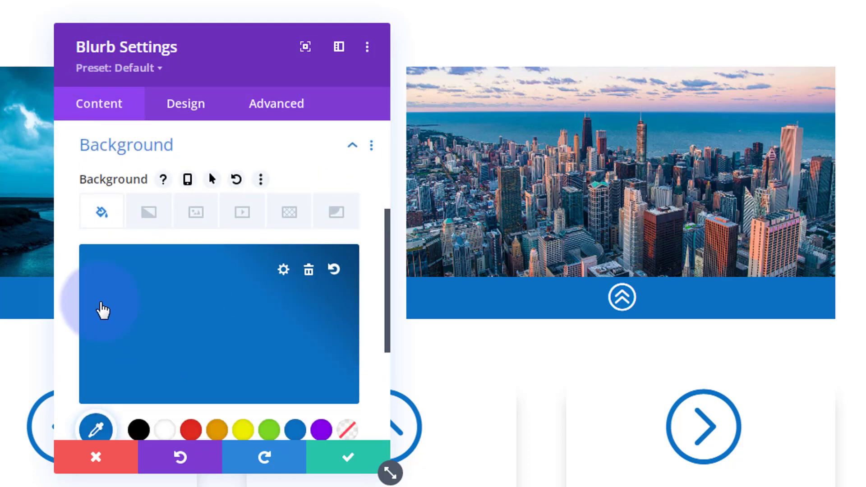
{"action": "left_click", "coordinate": [127, 342]}
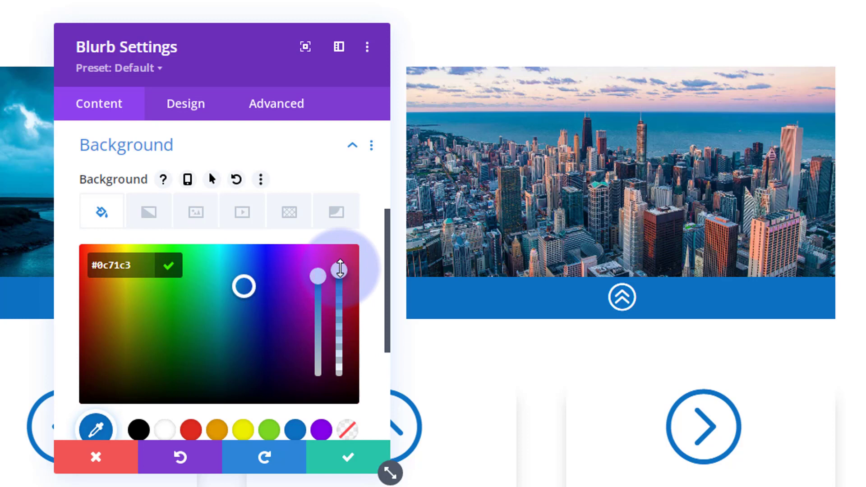
{"action": "left_click_drag", "start_coordinate": [340, 270], "coordinate": [335, 317]}
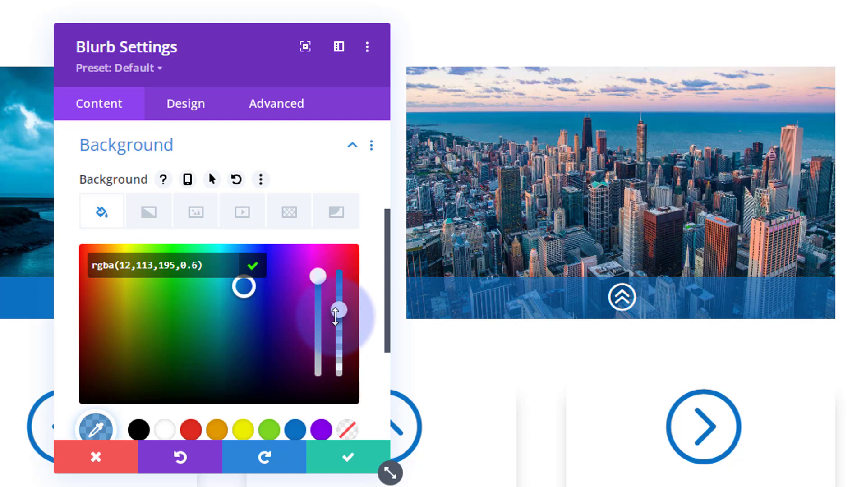
{"action": "left_click_drag", "start_coordinate": [335, 317], "coordinate": [339, 267]}
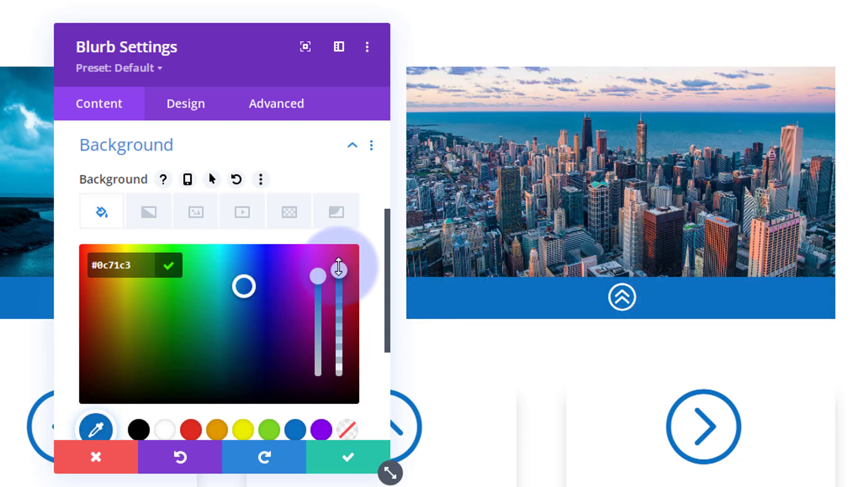
{"action": "left_click_drag", "start_coordinate": [339, 269], "coordinate": [338, 304]}
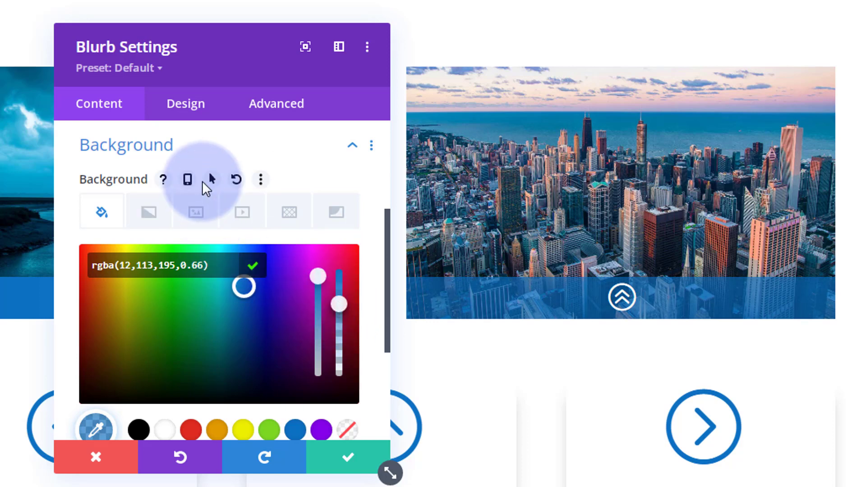
{"action": "left_click", "coordinate": [215, 179]}
{"action": "left_click", "coordinate": [279, 215]}
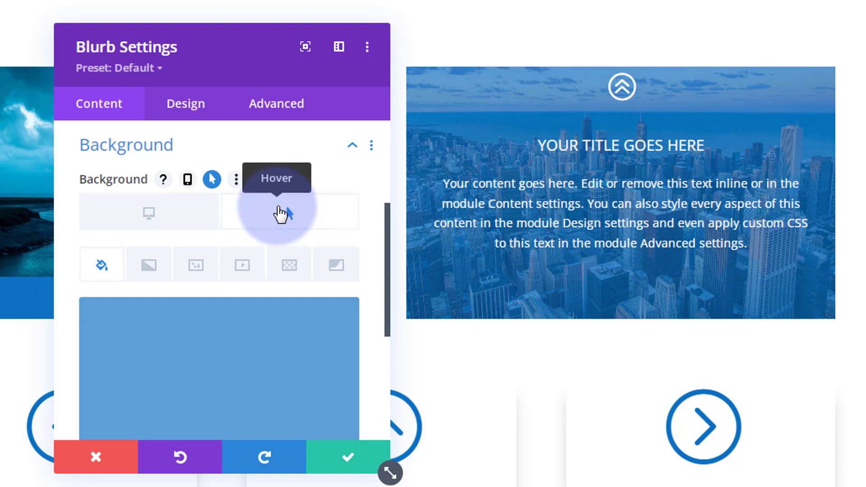
{"action": "left_click", "coordinate": [179, 218]}
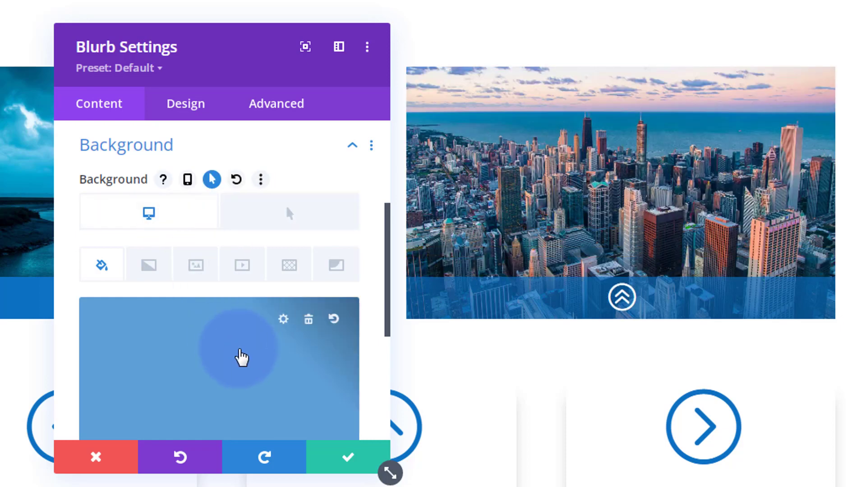
Restore the text blurb's background to the fully opaque blue #0c71c3
{"action": "left_click", "coordinate": [243, 357]}
{"action": "left_click", "coordinate": [338, 358]}
{"action": "left_click_drag", "start_coordinate": [339, 357], "coordinate": [343, 309]}
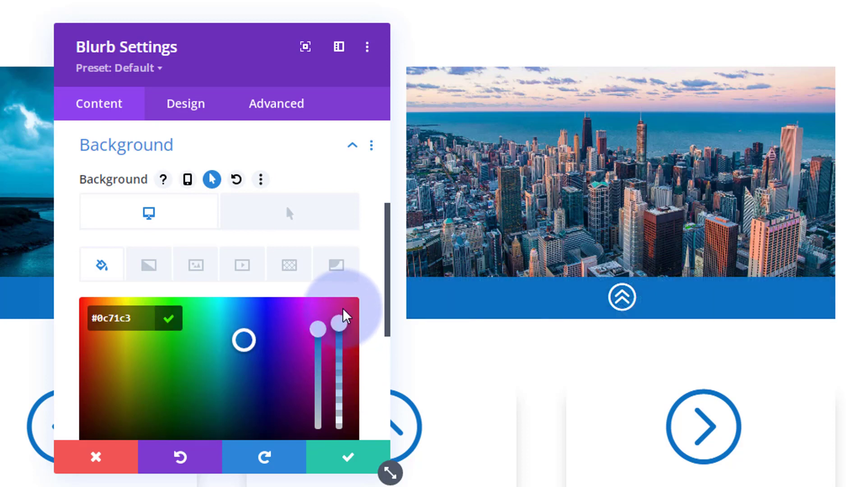
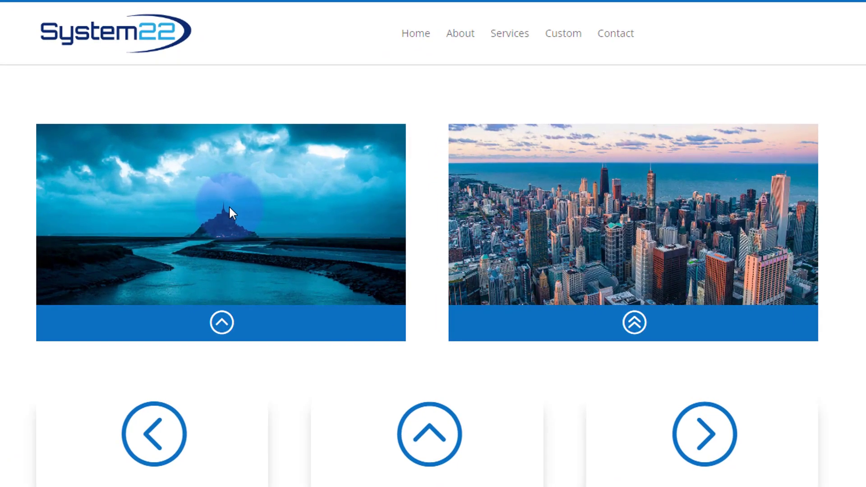
Test the slide-up hover effect of both image-backed blurbs on the live page
{"action": "mouse_move", "coordinate": [289, 271]}
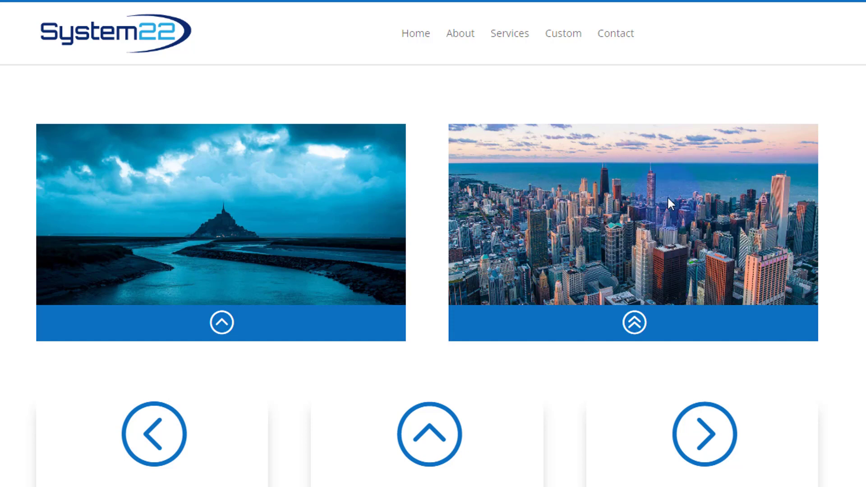
{"action": "mouse_move", "coordinate": [565, 313]}
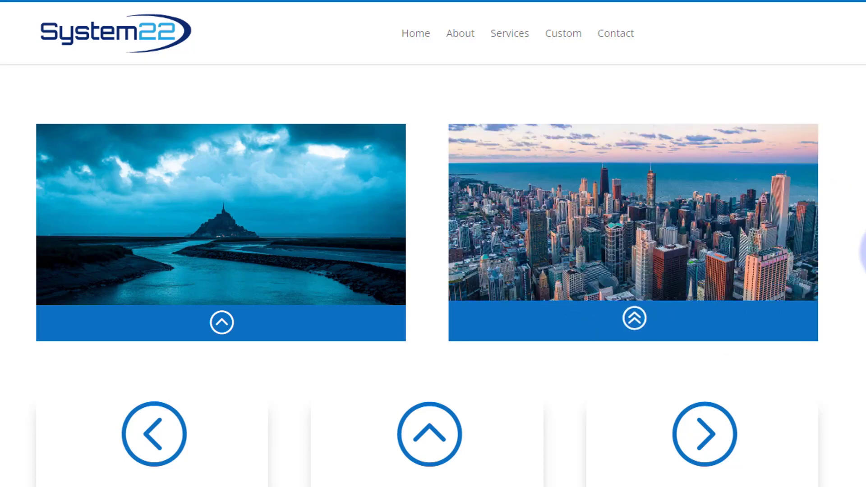
{"action": "mouse_move", "coordinate": [720, 319]}
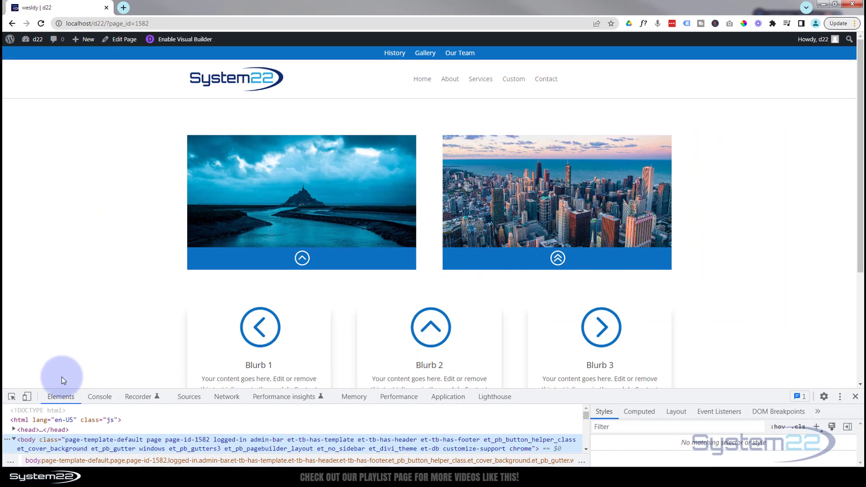
Preview the page as an iPad Air at 100% zoom and check the hover effect and stacking of both blurbs
{"action": "left_click", "coordinate": [27, 396]}
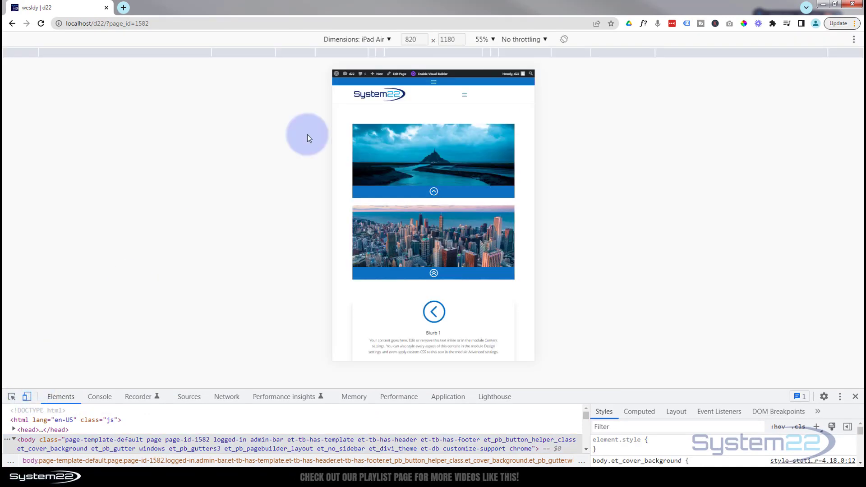
{"action": "left_click", "coordinate": [485, 39]}
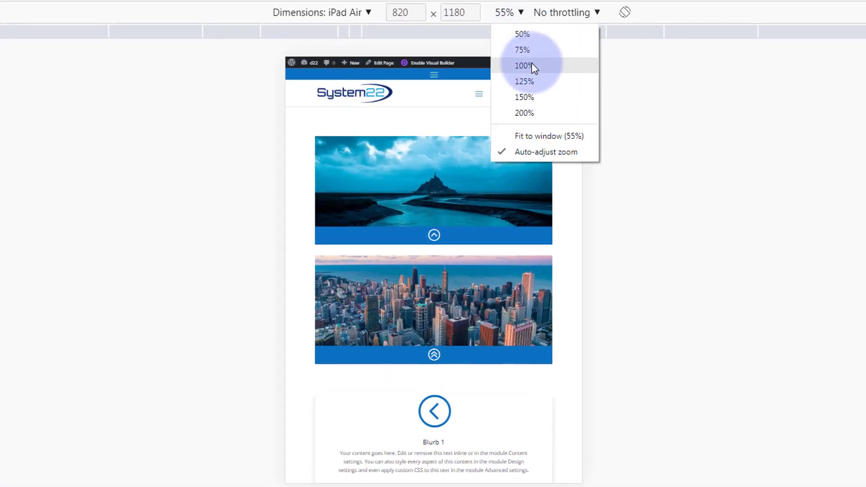
{"action": "left_click", "coordinate": [523, 66]}
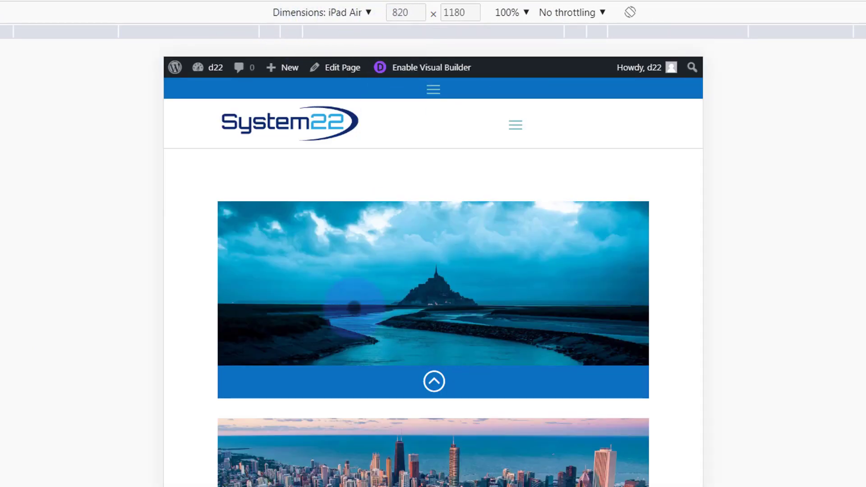
{"action": "mouse_move", "coordinate": [397, 381]}
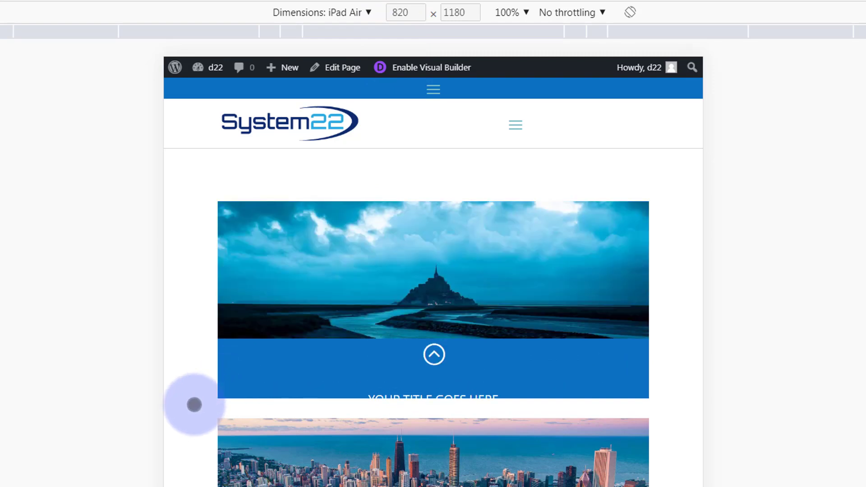
{"action": "scroll", "coordinate": [194, 403], "scroll_direction": "down", "scroll_amount": 4}
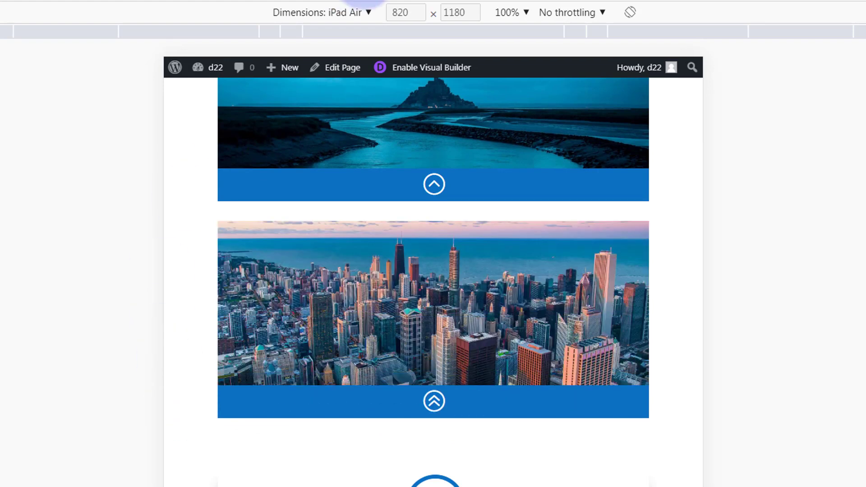
Preview the page as an iPhone 12 Pro and test opening and closing the slide-up content of both image-backed blurbs
{"action": "left_click", "coordinate": [341, 12]}
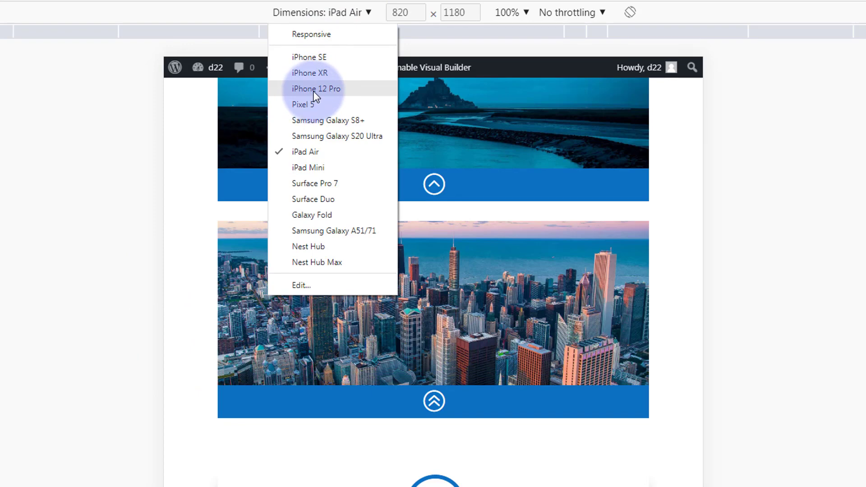
{"action": "left_click", "coordinate": [335, 90]}
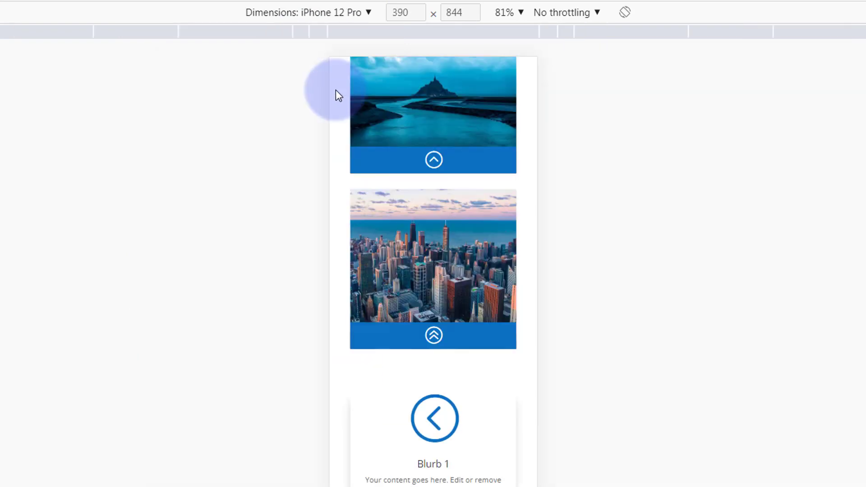
{"action": "scroll", "coordinate": [435, 222], "scroll_direction": "up", "scroll_amount": 4}
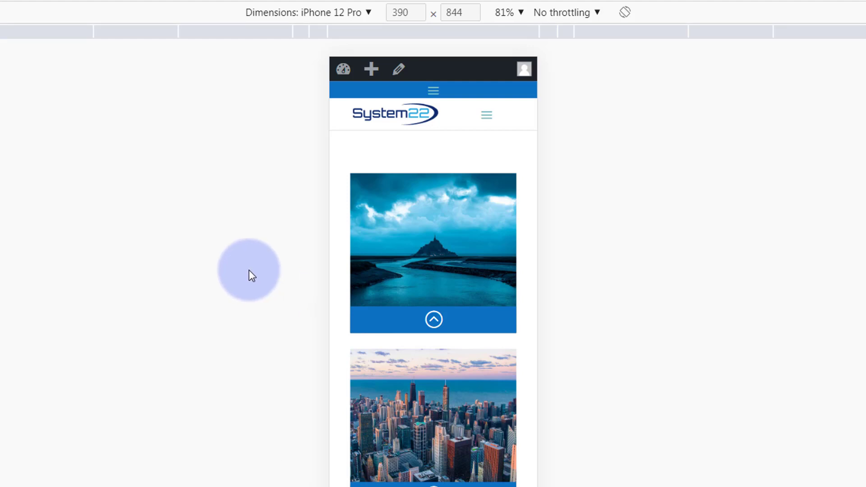
{"action": "left_click", "coordinate": [396, 321]}
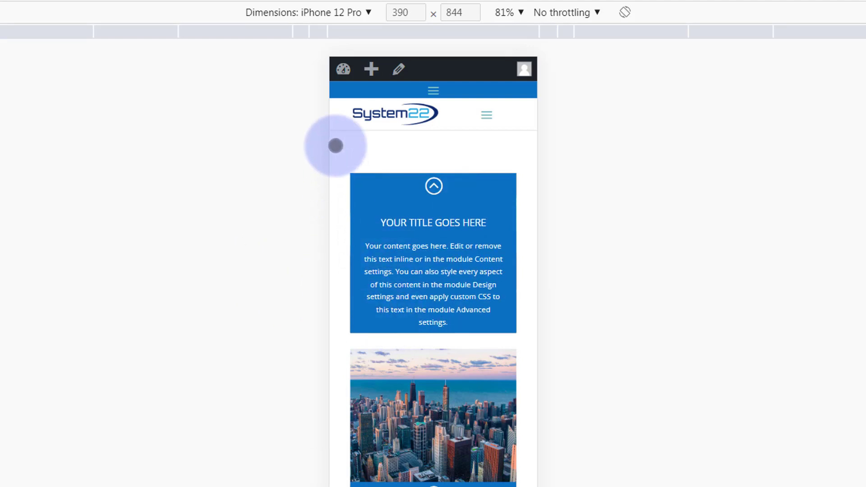
{"action": "left_click", "coordinate": [334, 145]}
{"action": "scroll", "coordinate": [398, 334], "scroll_direction": "down", "scroll_amount": 3}
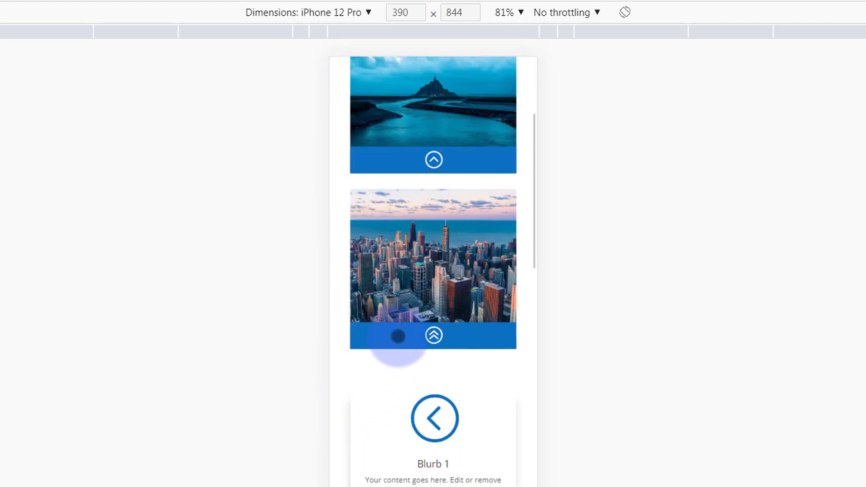
{"action": "left_click", "coordinate": [399, 336]}
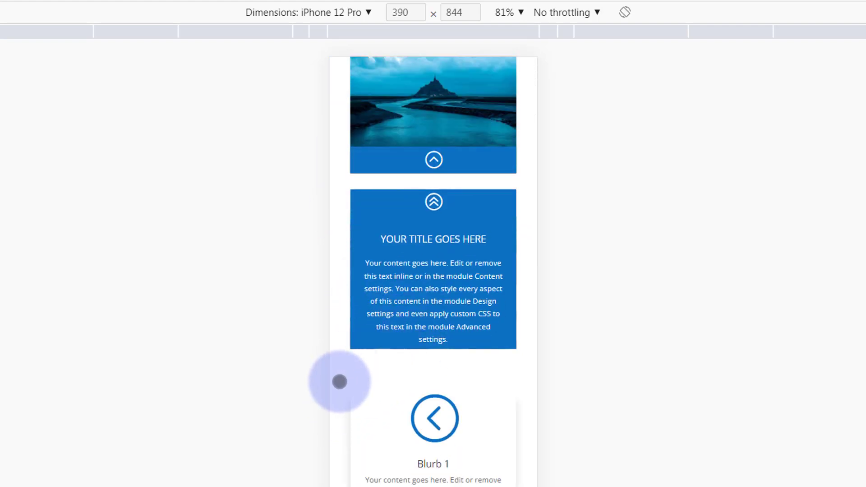
{"action": "left_click", "coordinate": [341, 382]}
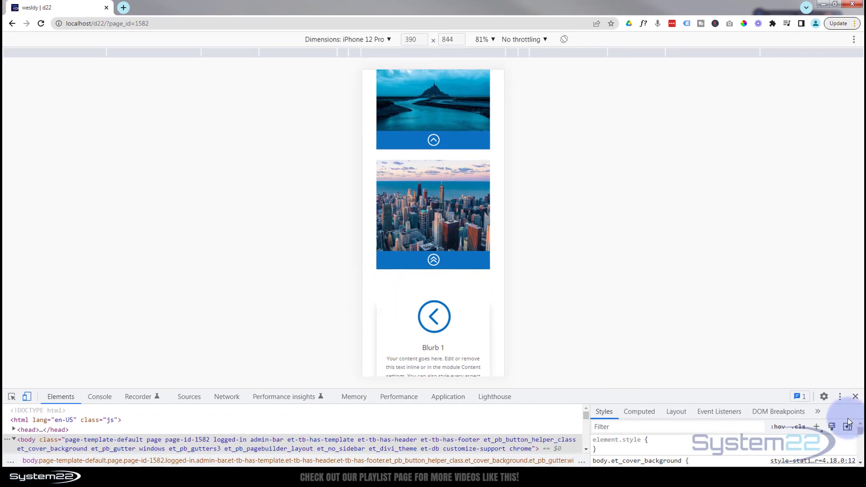
Close the developer tools and recheck the slide-up effect of both image-backed blurbs at full desktop width
{"action": "left_click", "coordinate": [855, 396]}
{"action": "scroll", "coordinate": [778, 247], "scroll_direction": "up", "scroll_amount": 2}
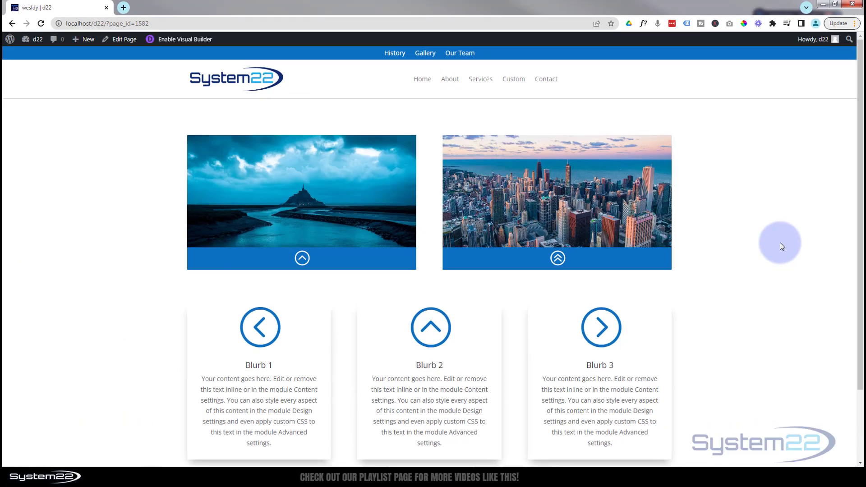
{"action": "mouse_move", "coordinate": [595, 261]}
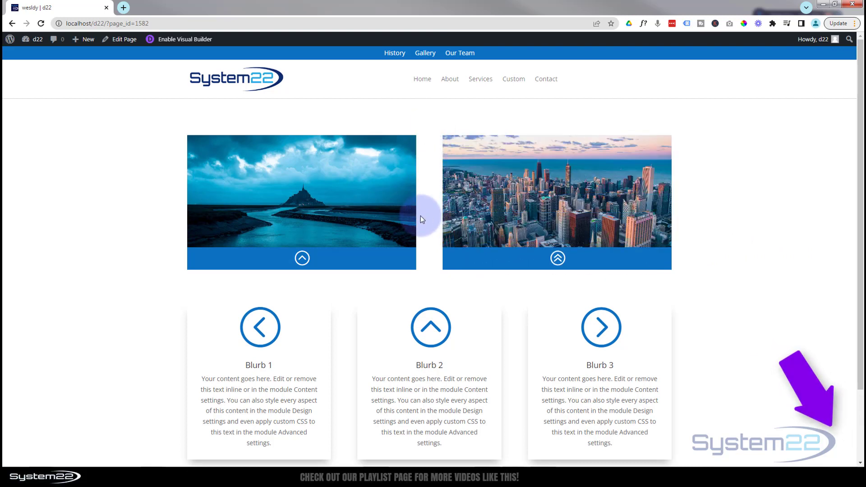
{"action": "mouse_move", "coordinate": [380, 248]}
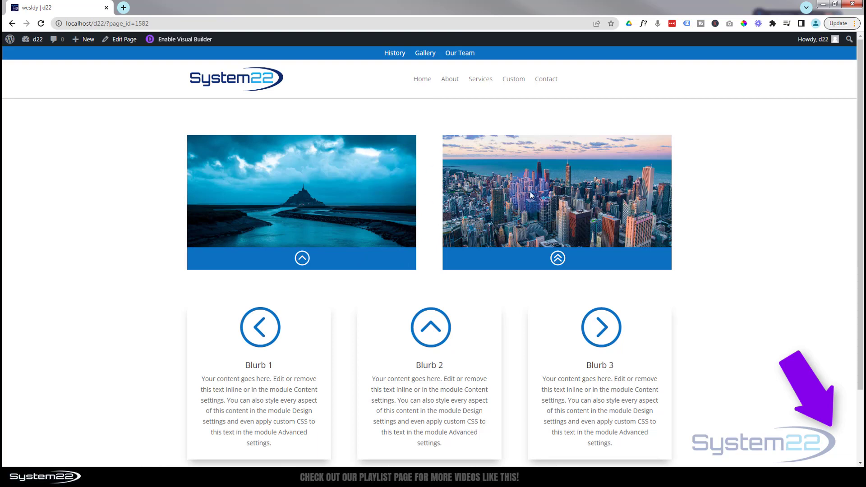
{"action": "mouse_move", "coordinate": [537, 246]}
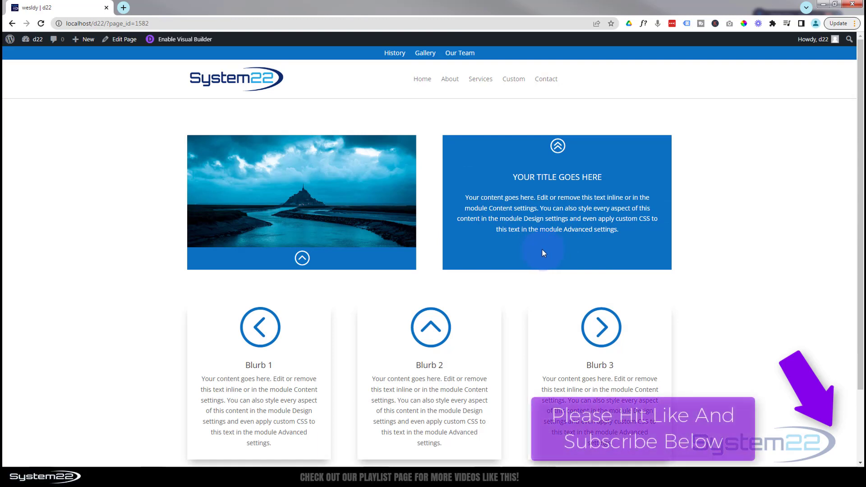
{"action": "mouse_move", "coordinate": [339, 261]}
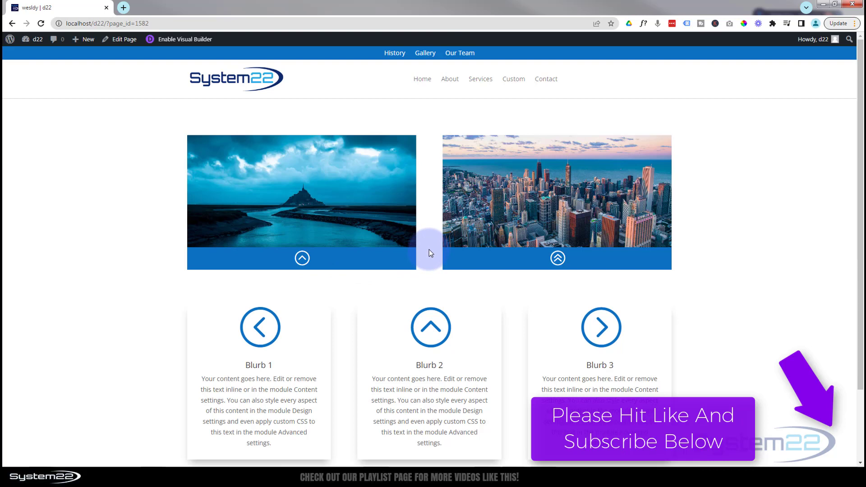
{"action": "mouse_move", "coordinate": [477, 255]}
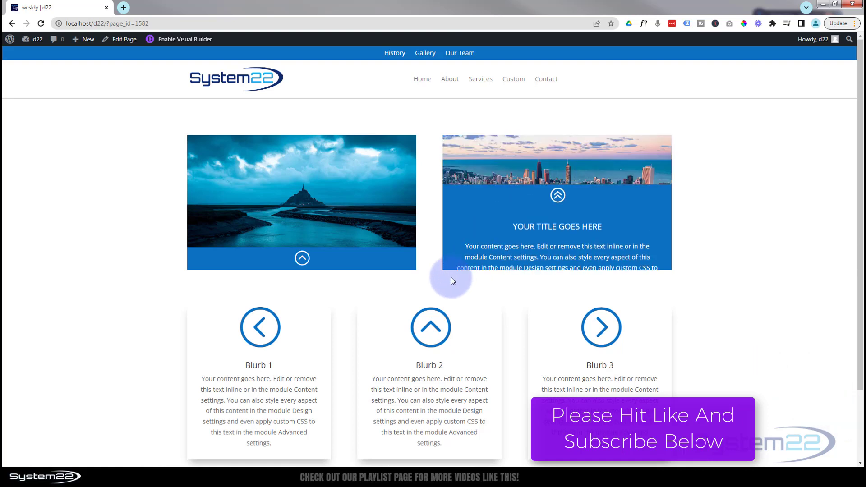
{"action": "mouse_move", "coordinate": [408, 265]}
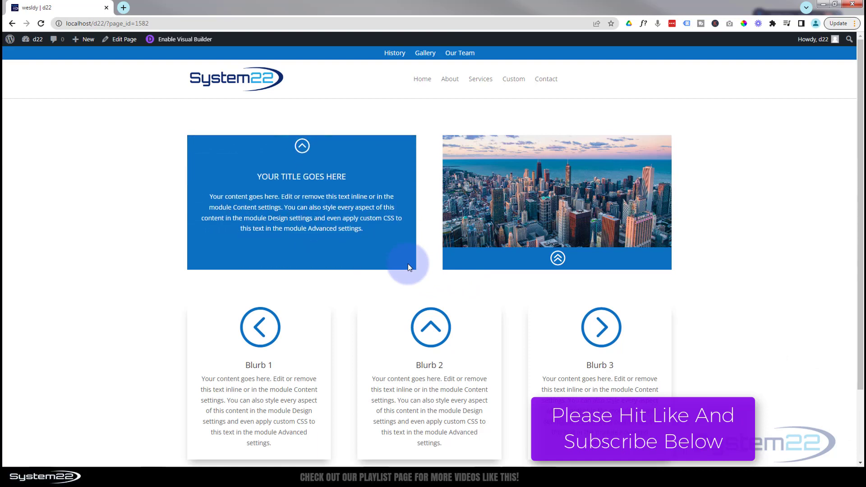